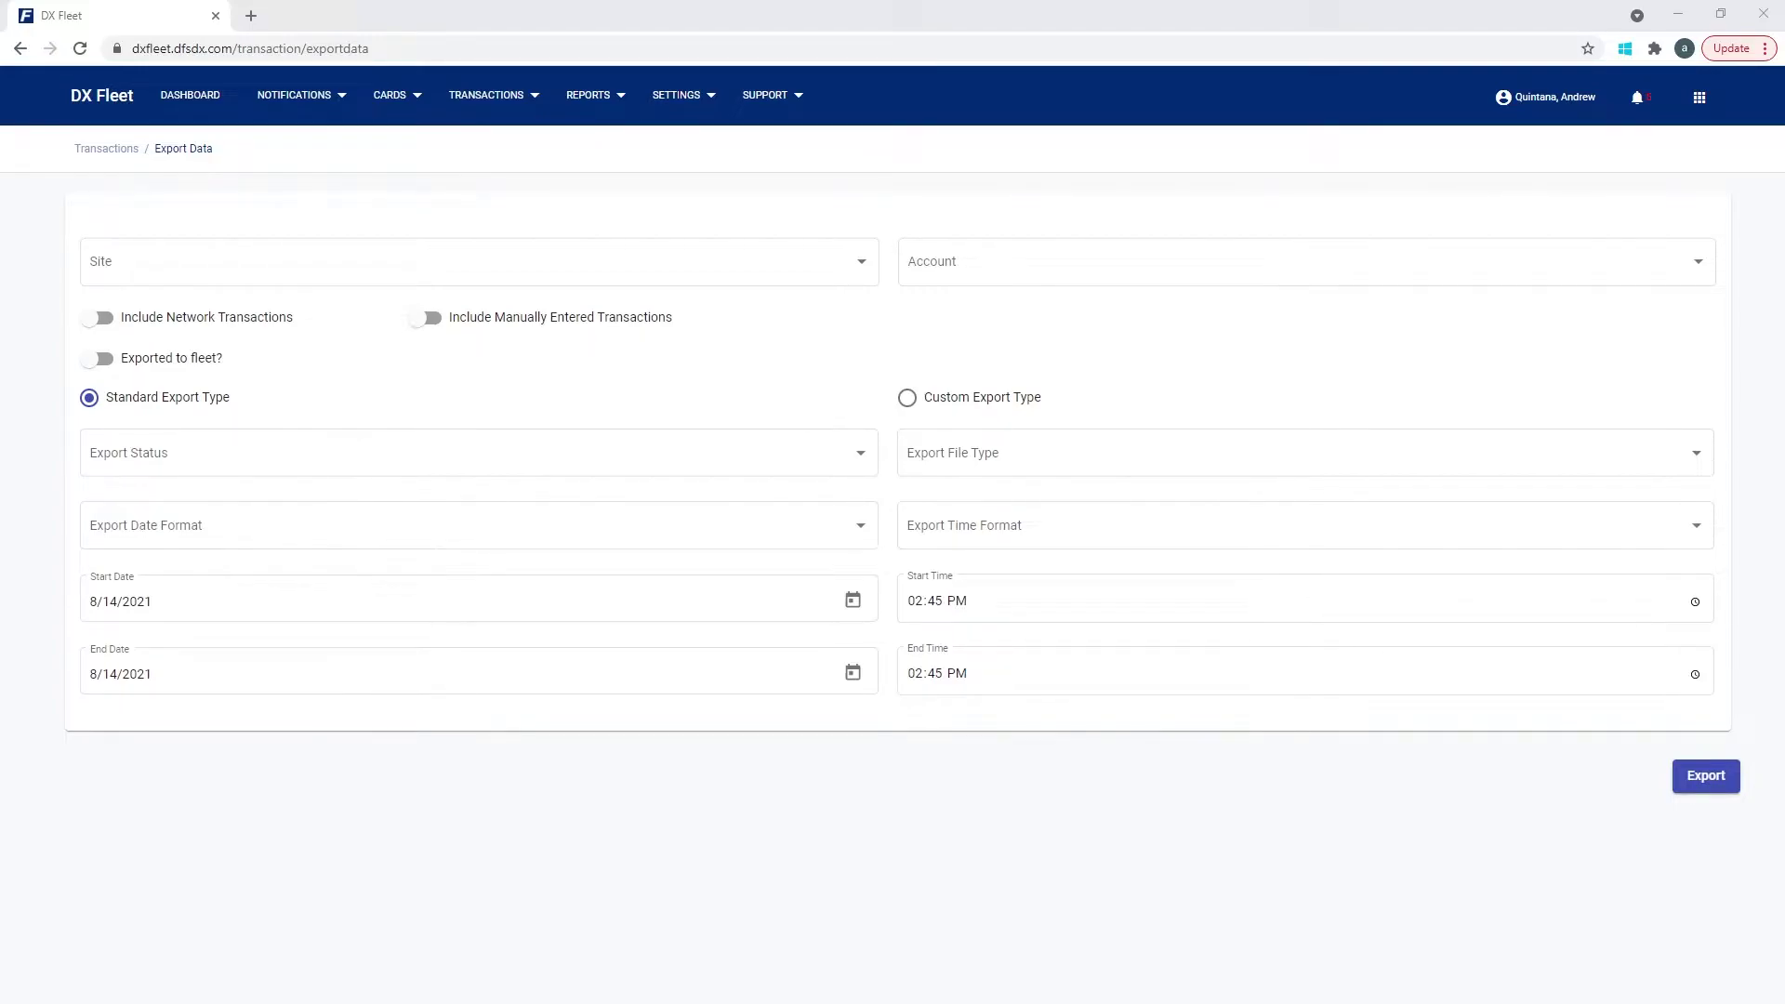
Look through the Transactions and Reports menus without choosing a page
left_click(508, 110)
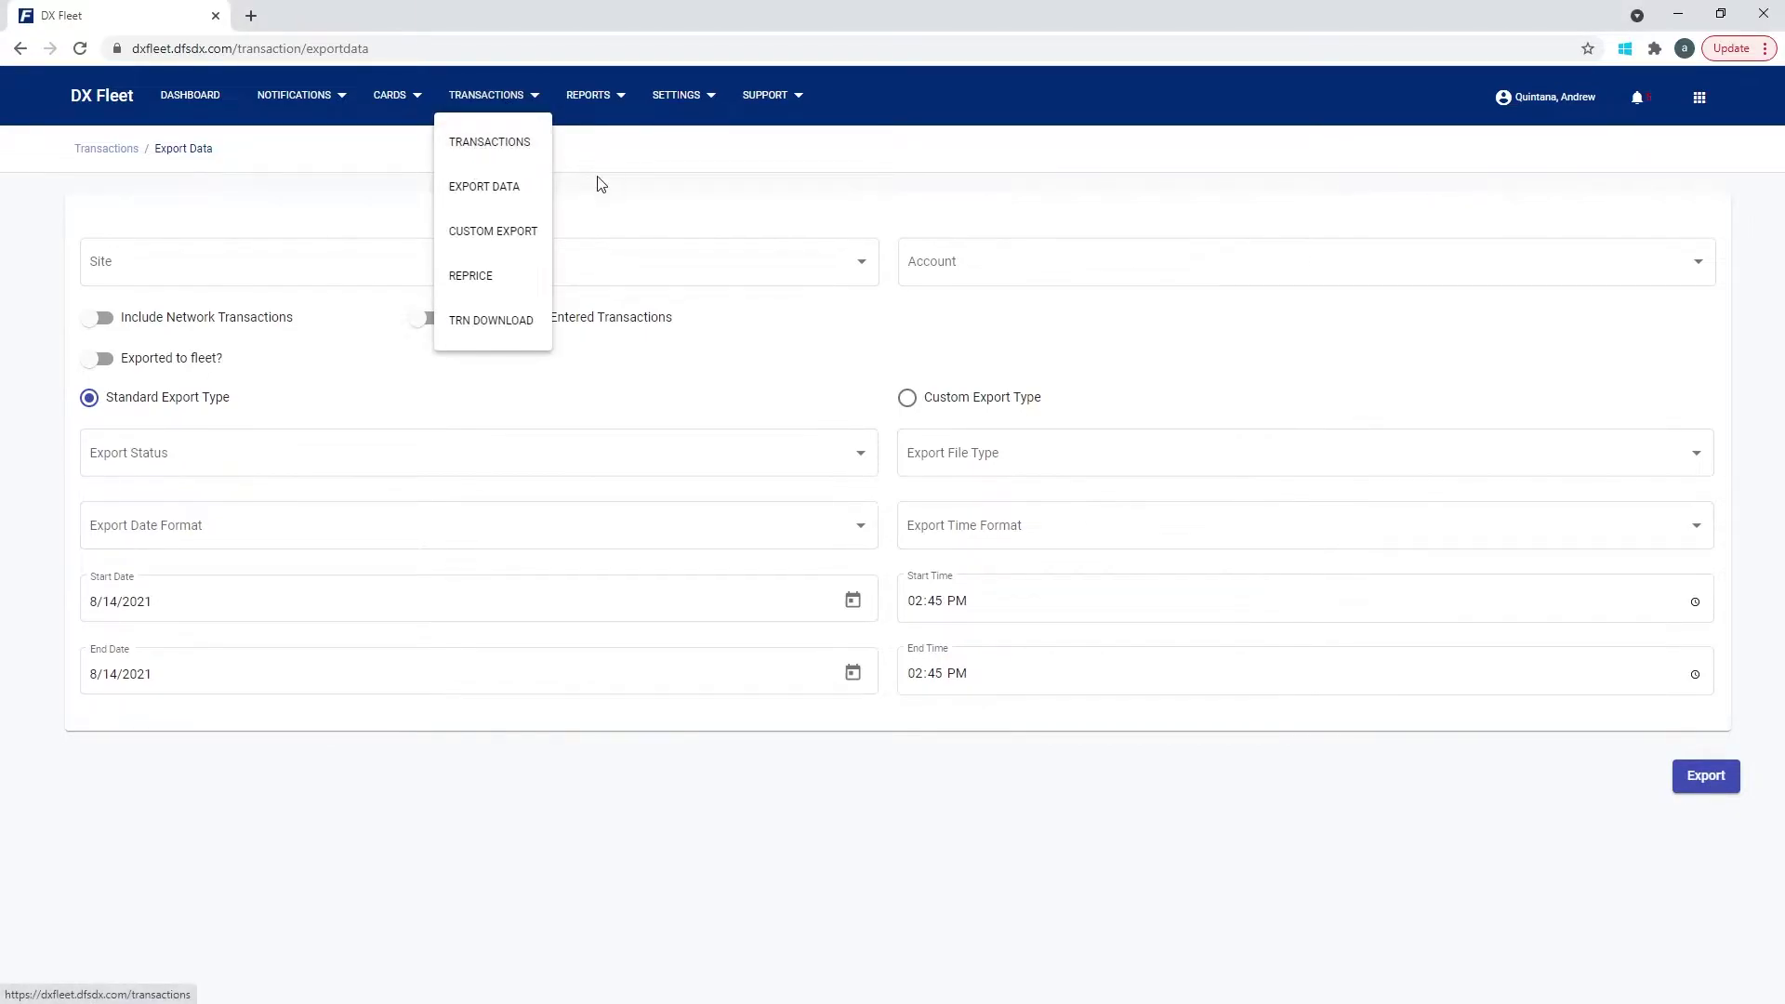
left_click(613, 122)
left_click(591, 100)
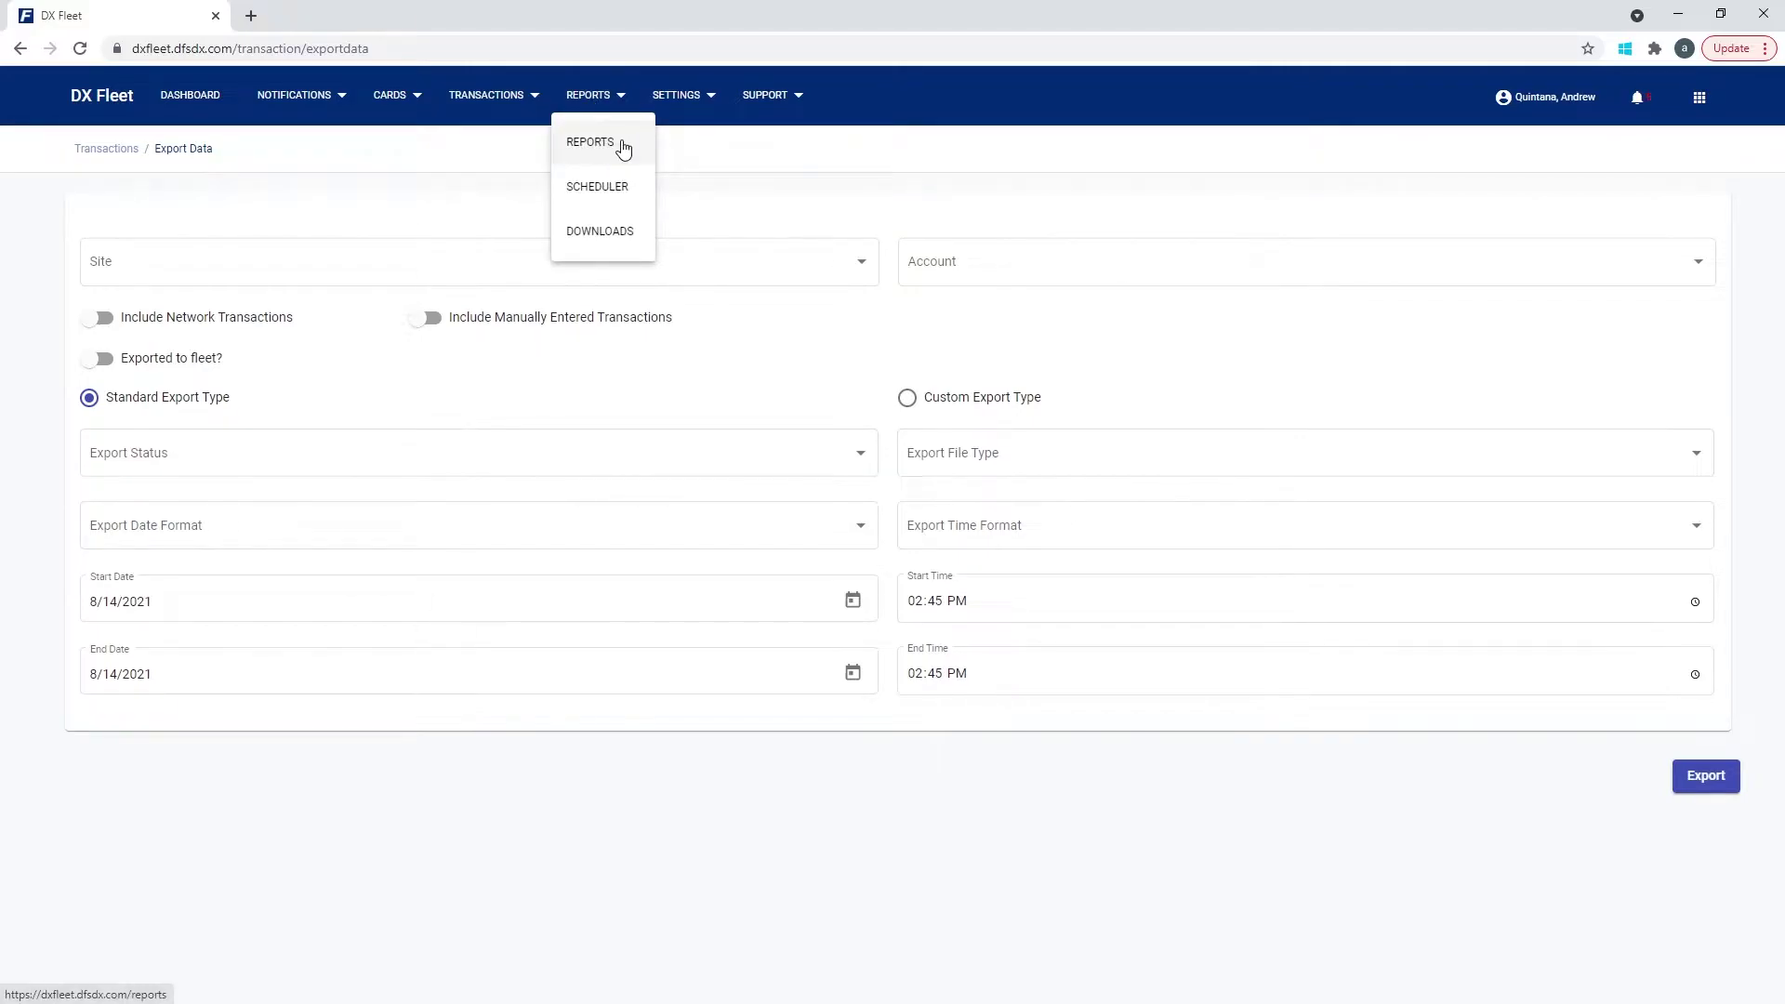
left_click(455, 189)
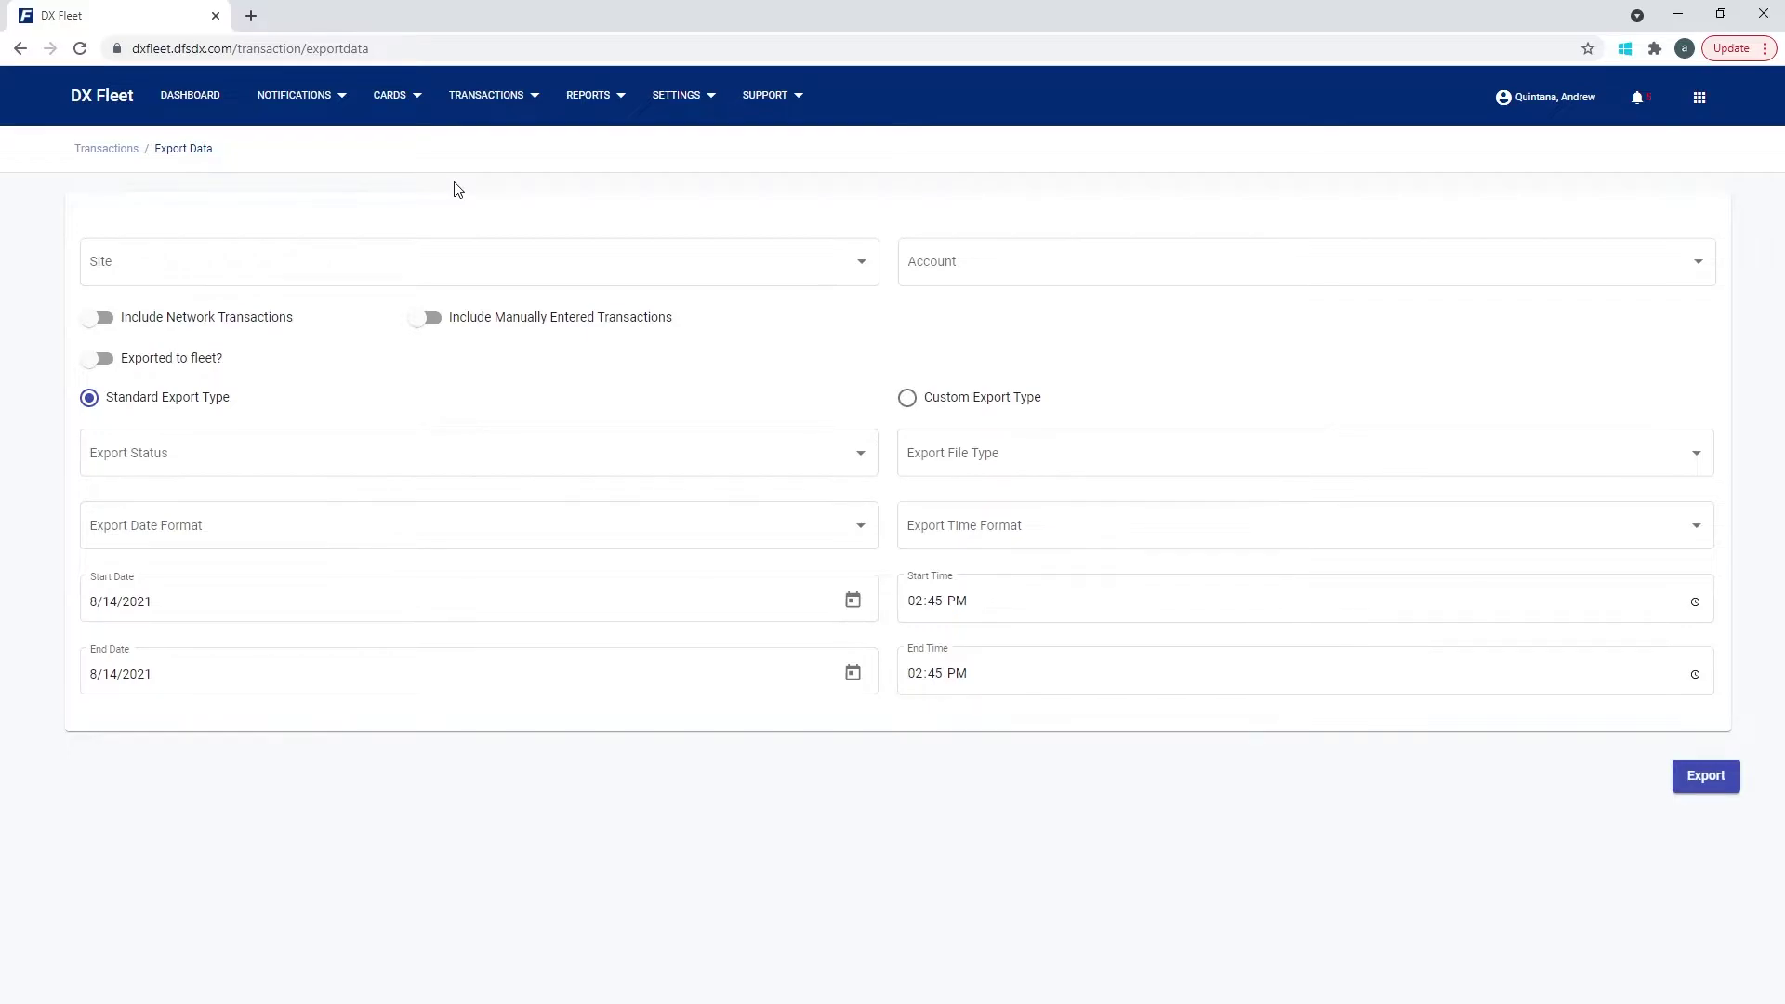
Select All sites so both 001 and 002 are included, and set Account to All
left_click(467, 265)
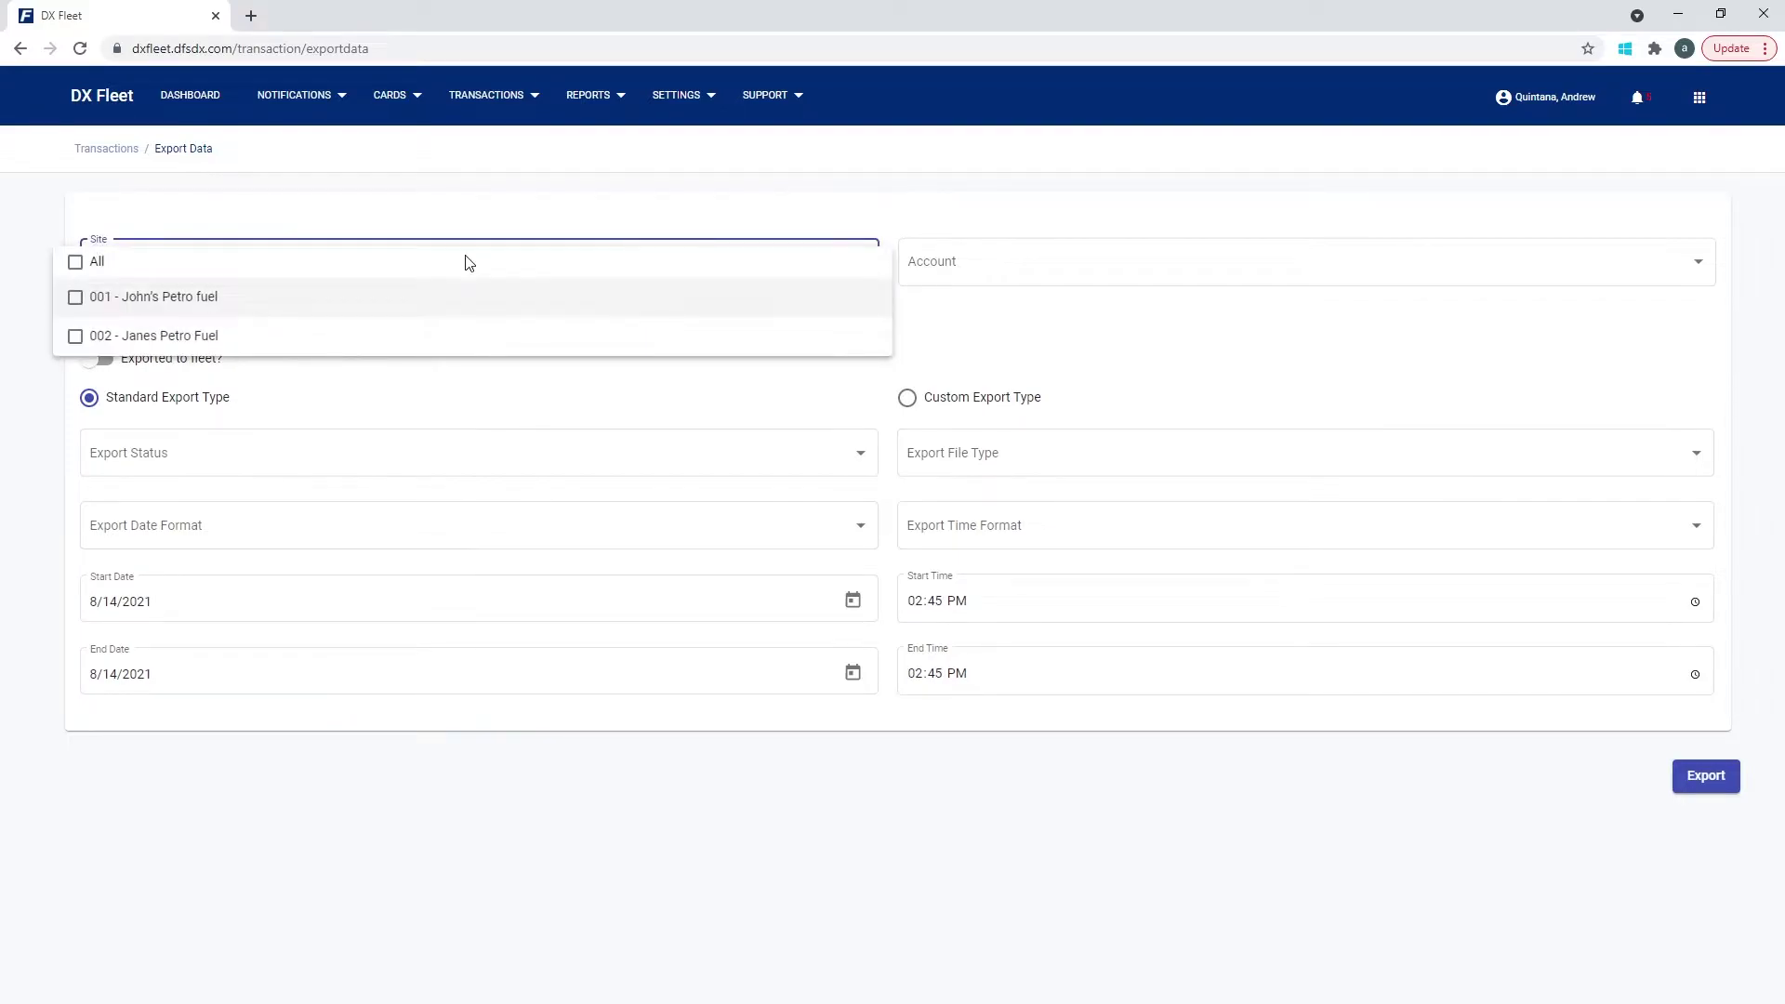
left_click(75, 263)
left_click(75, 269)
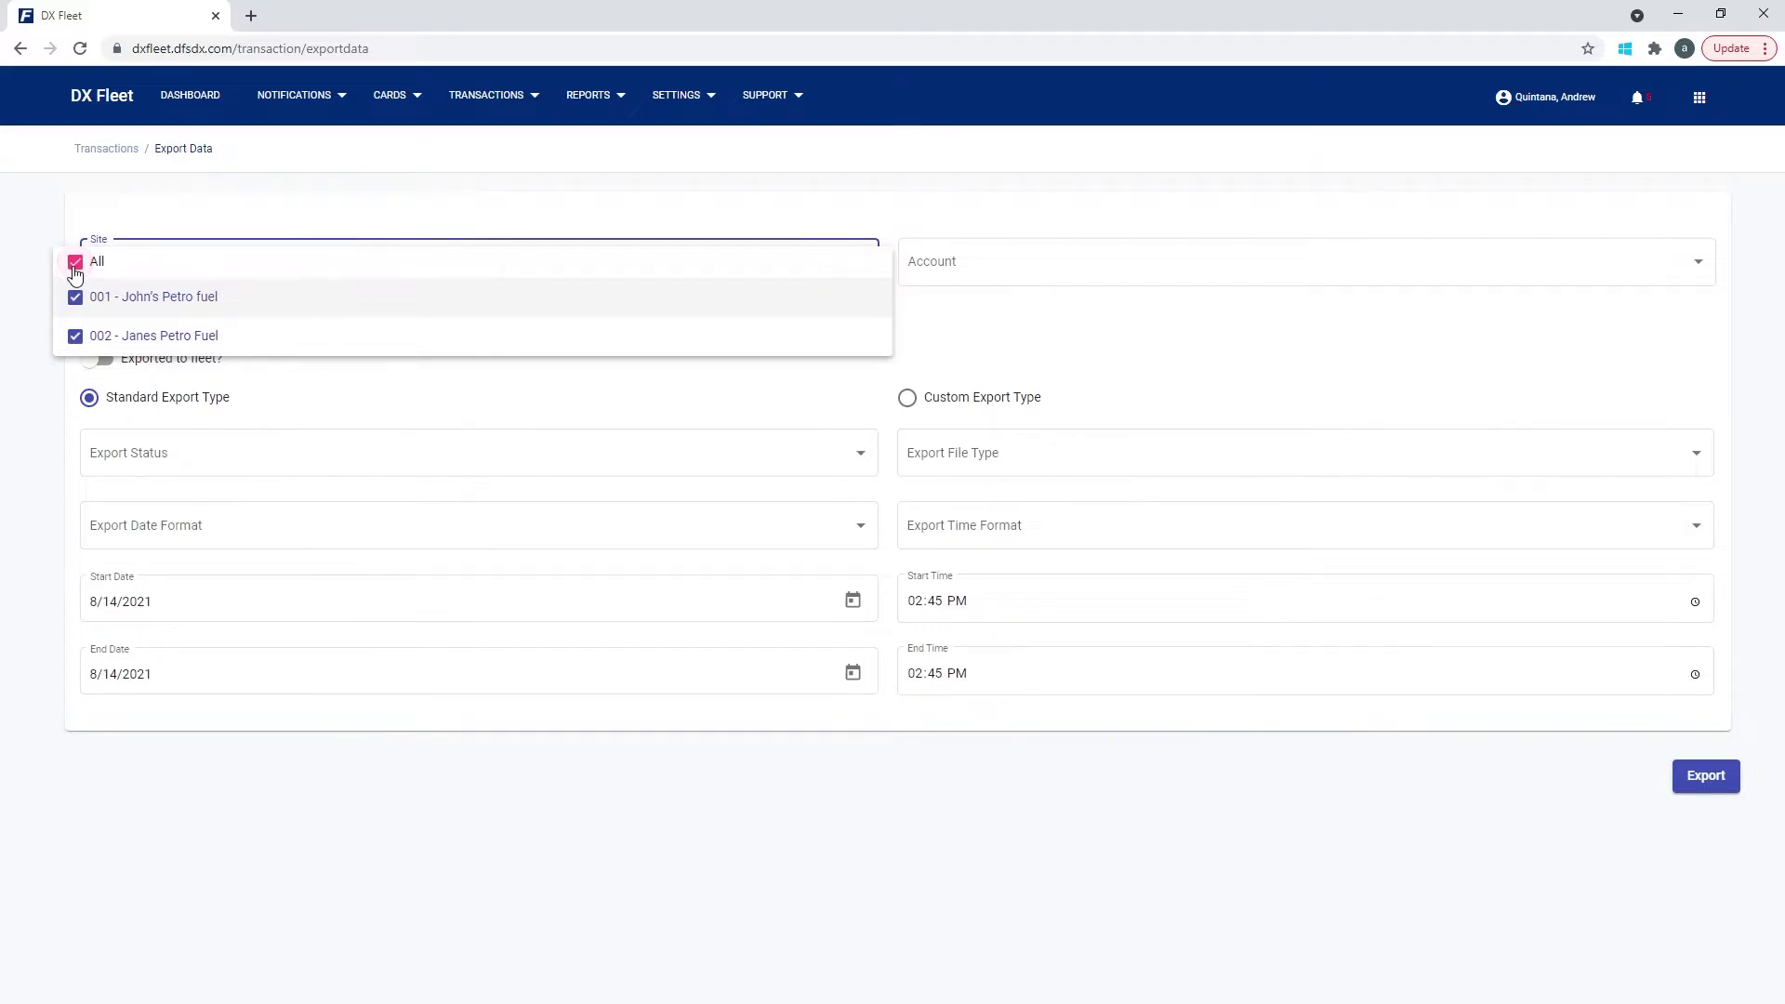
left_click(306, 221)
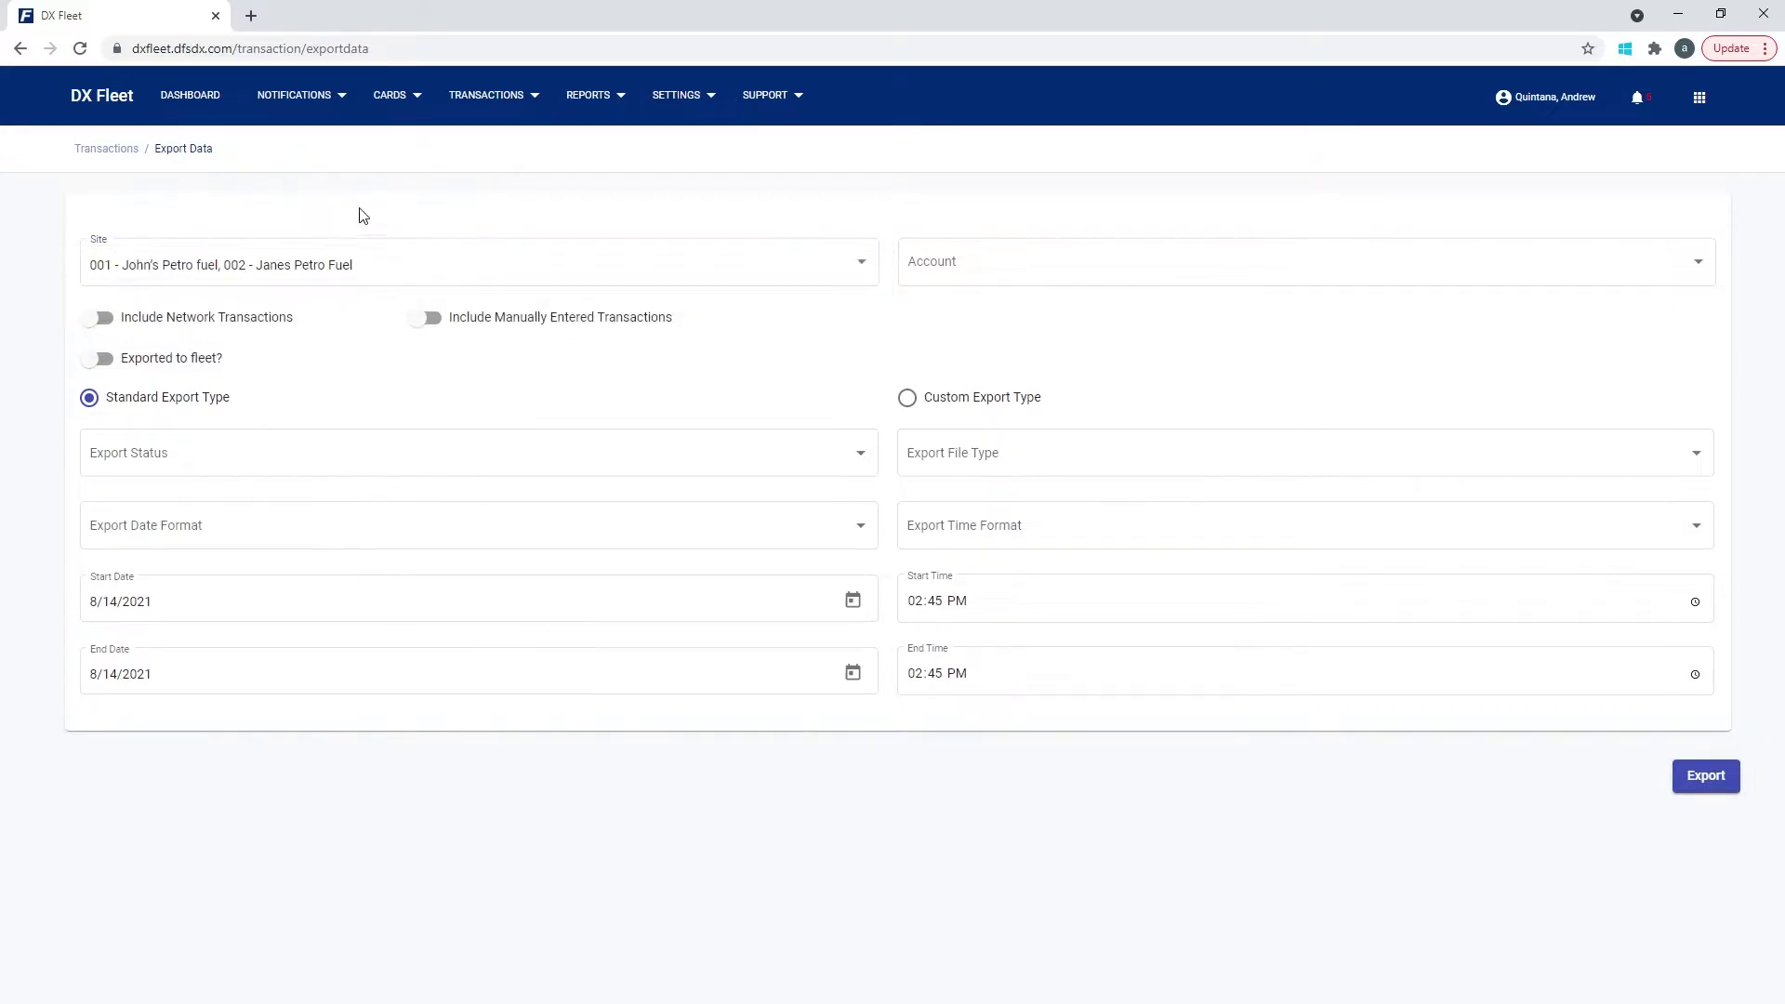
left_click(977, 270)
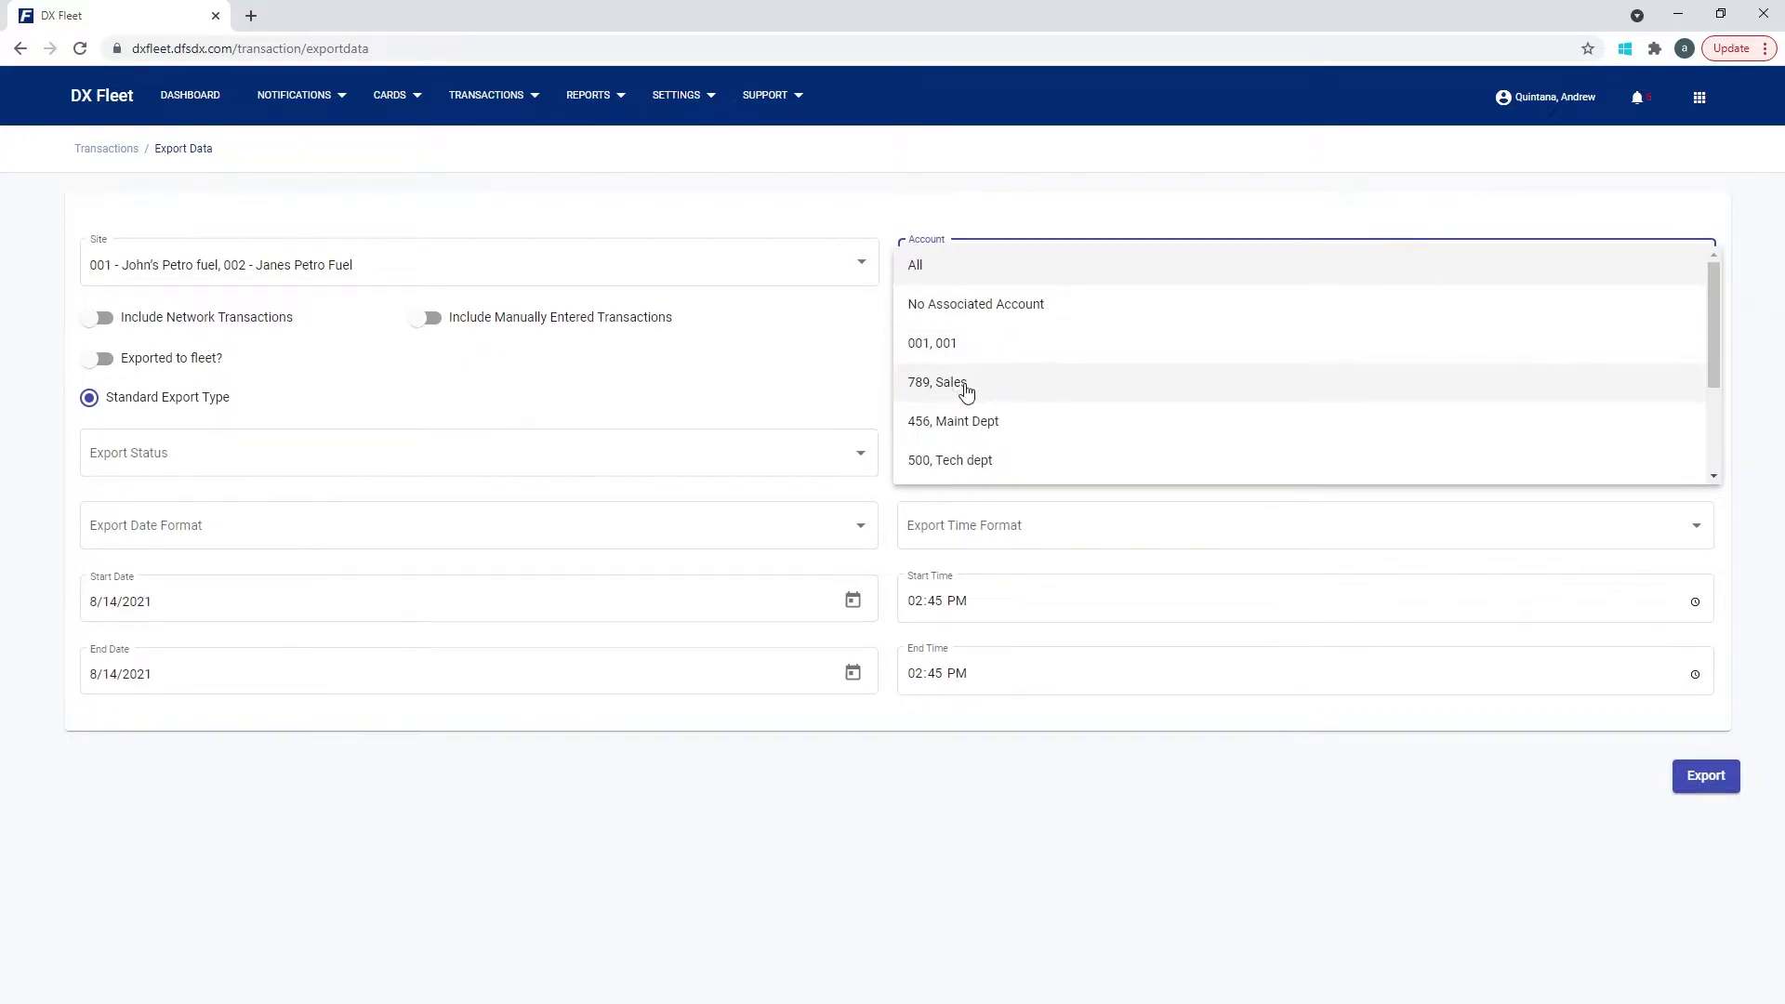
left_click(937, 271)
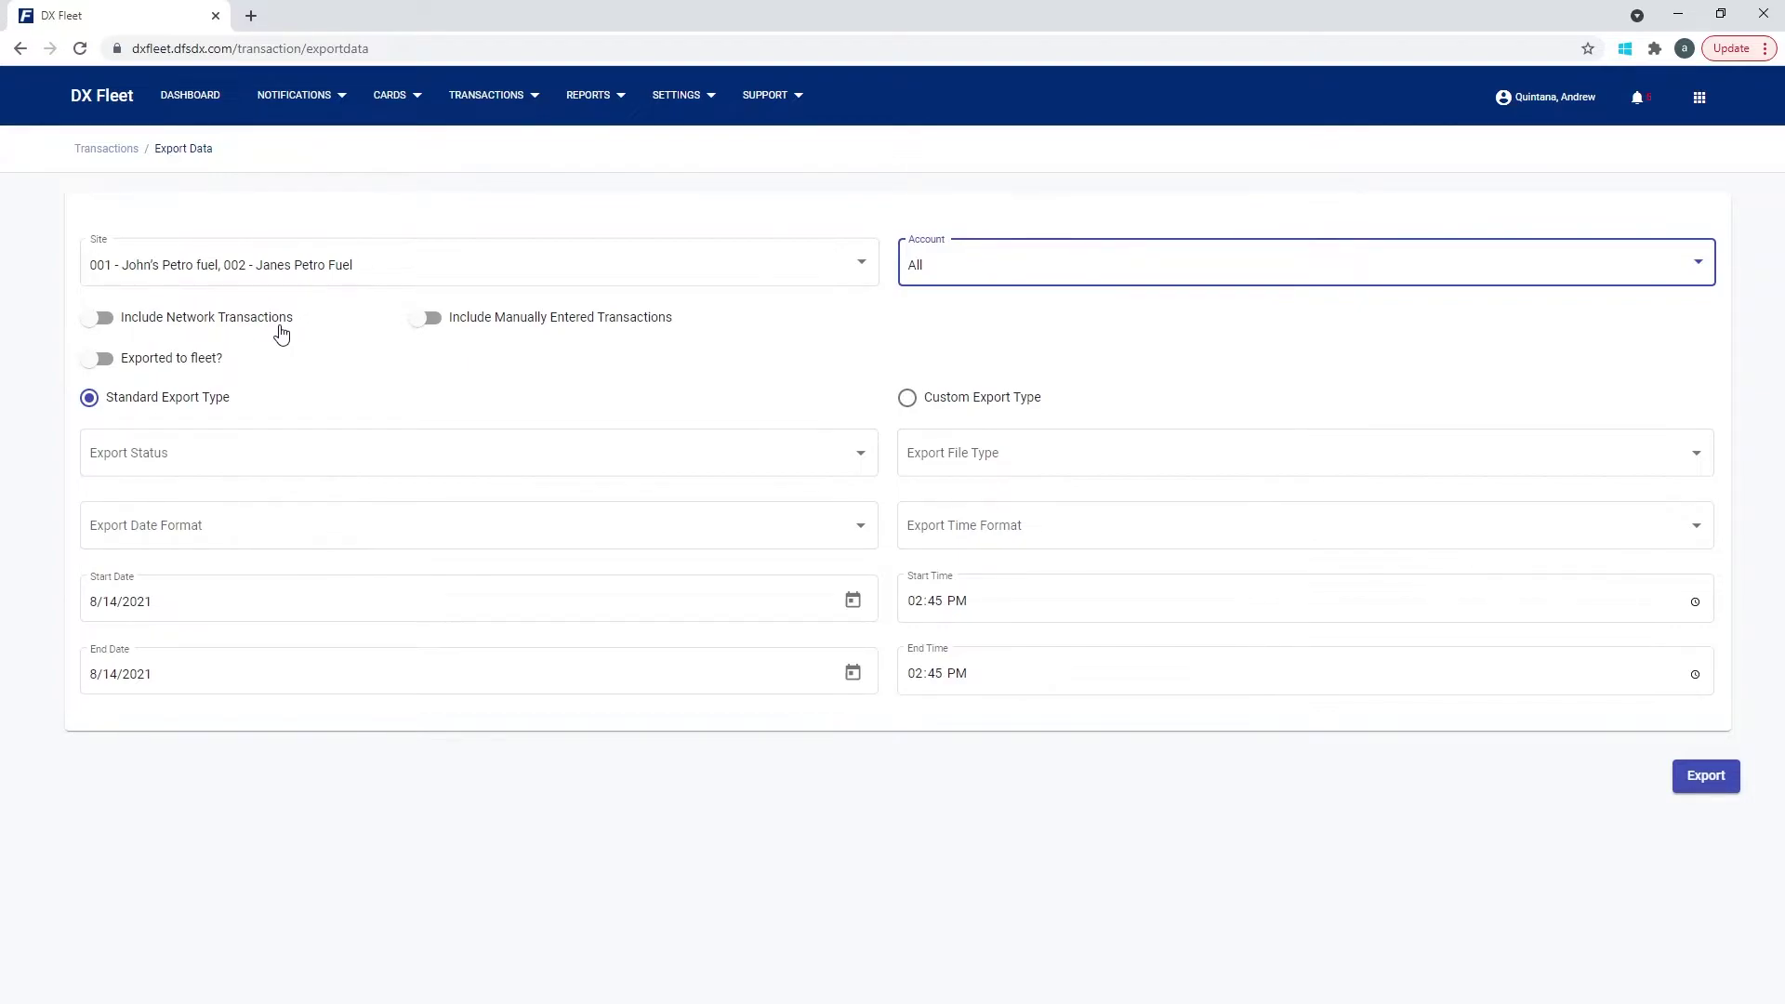
left_click(104, 319)
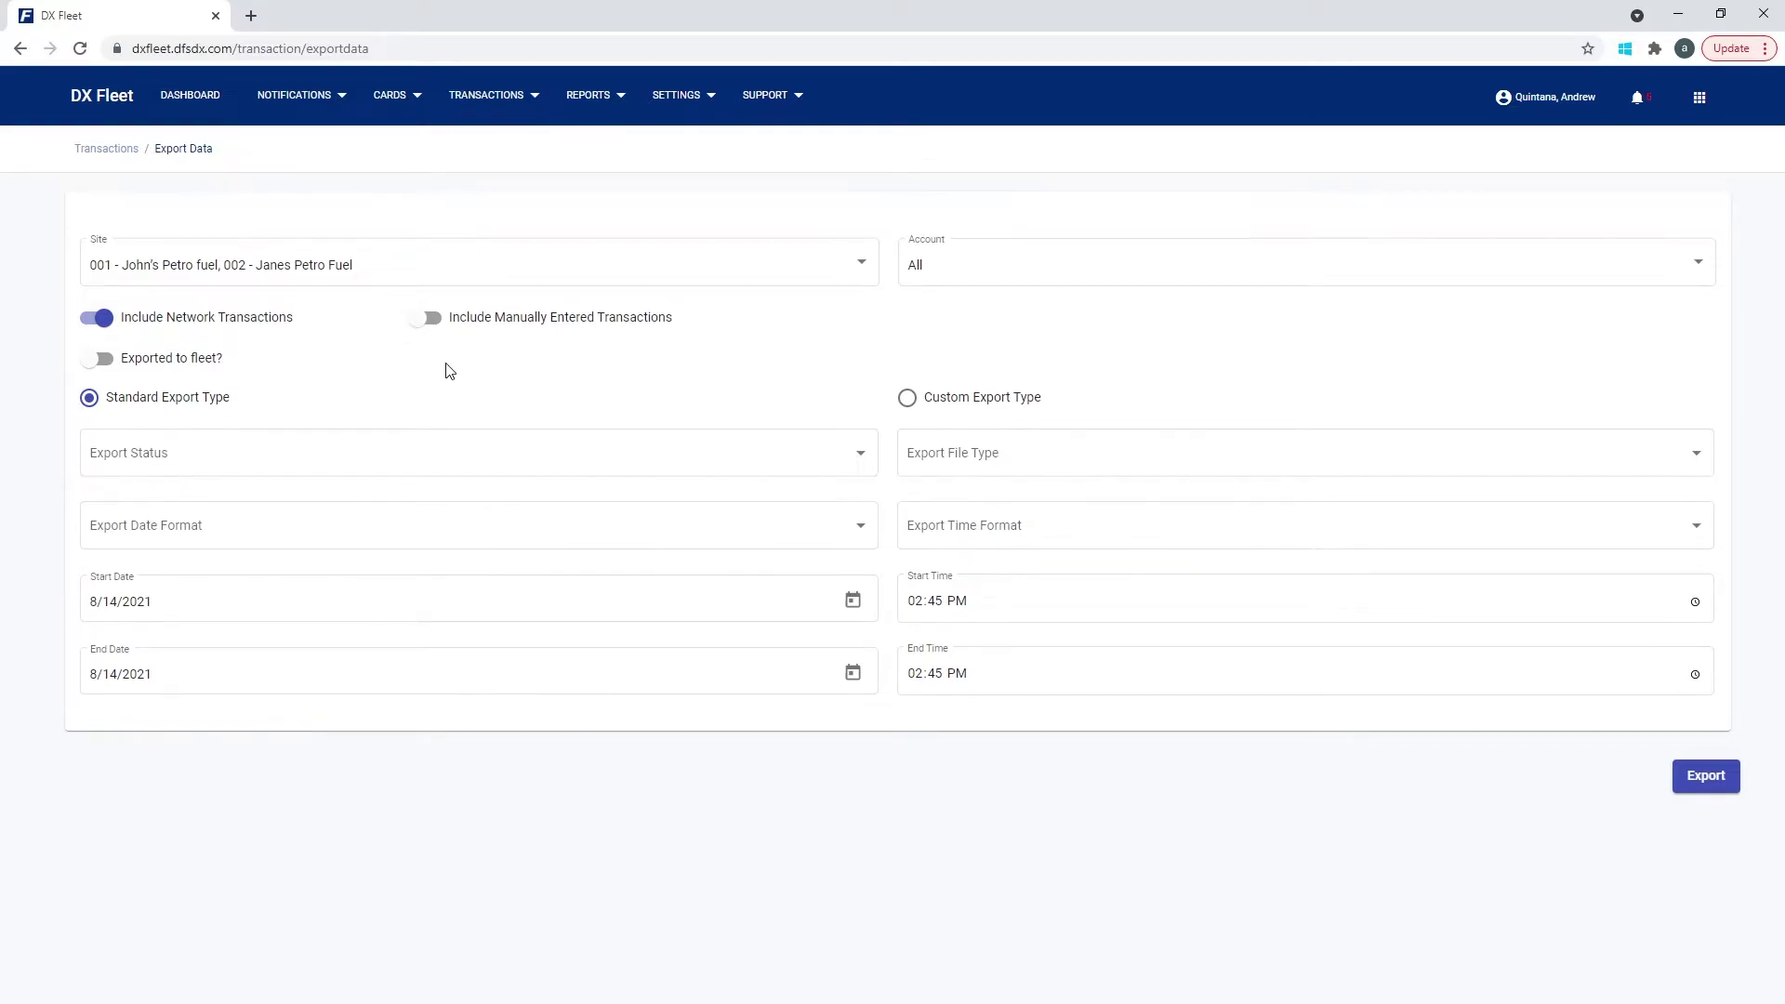
left_click(431, 324)
left_click(432, 325)
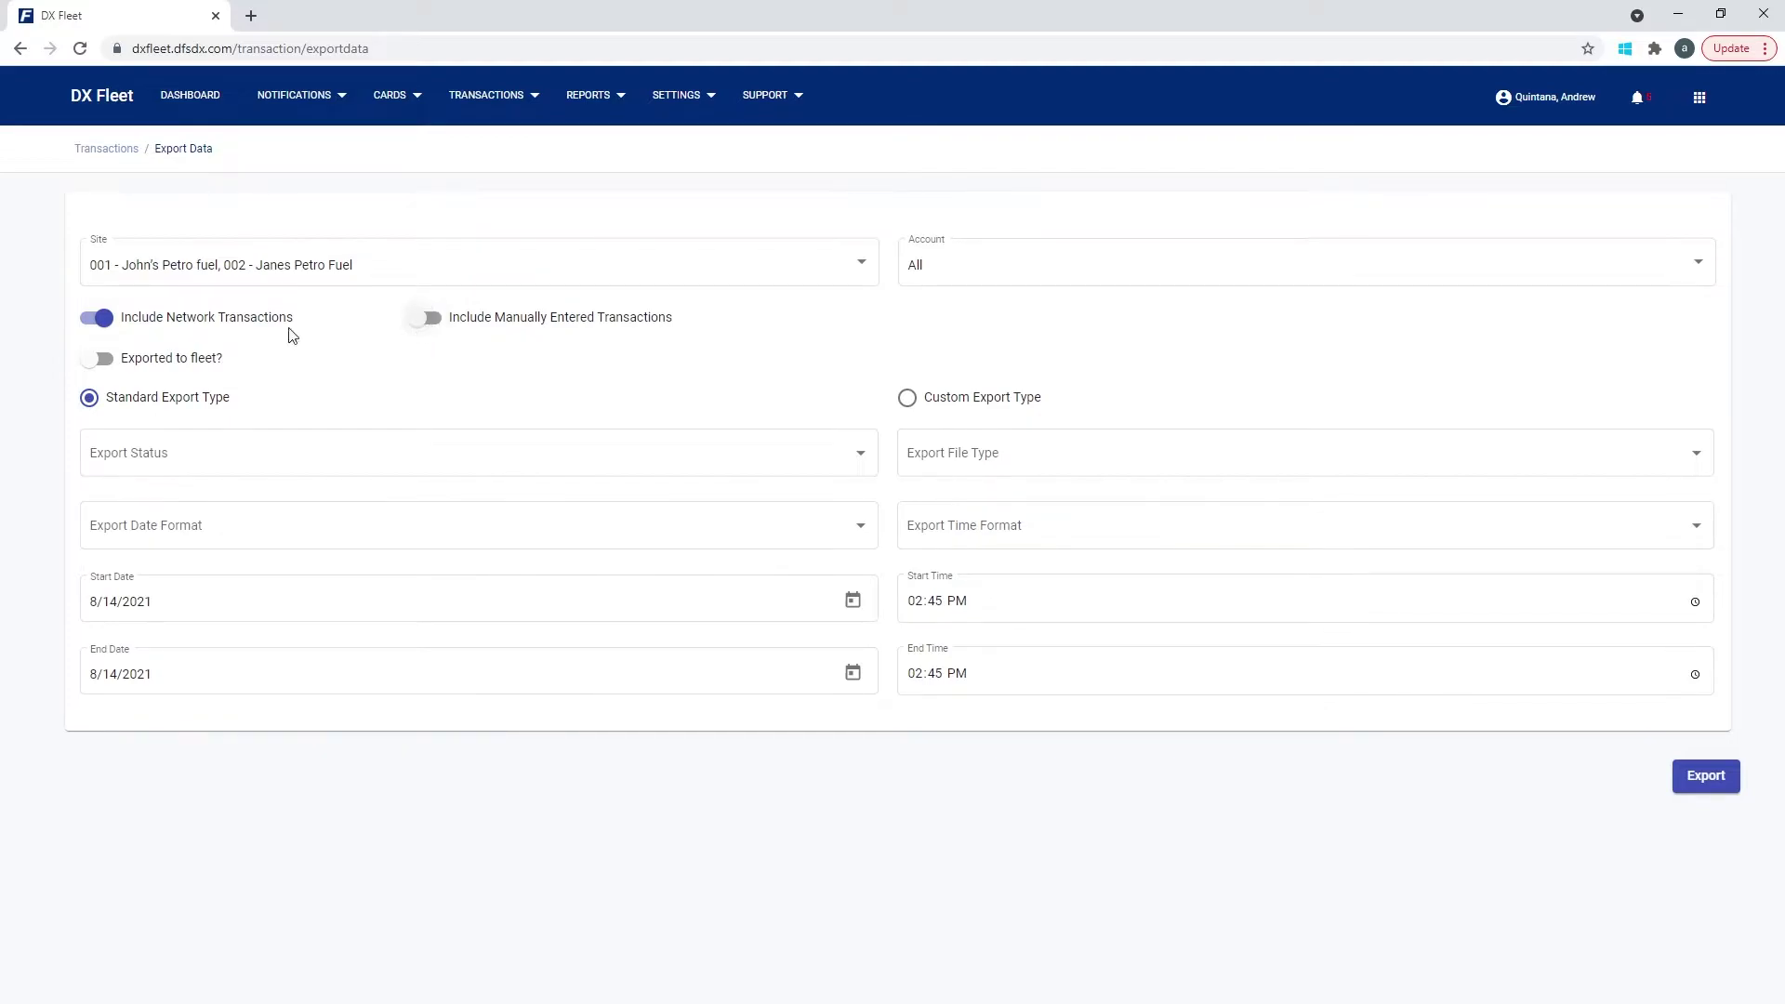
left_click(98, 319)
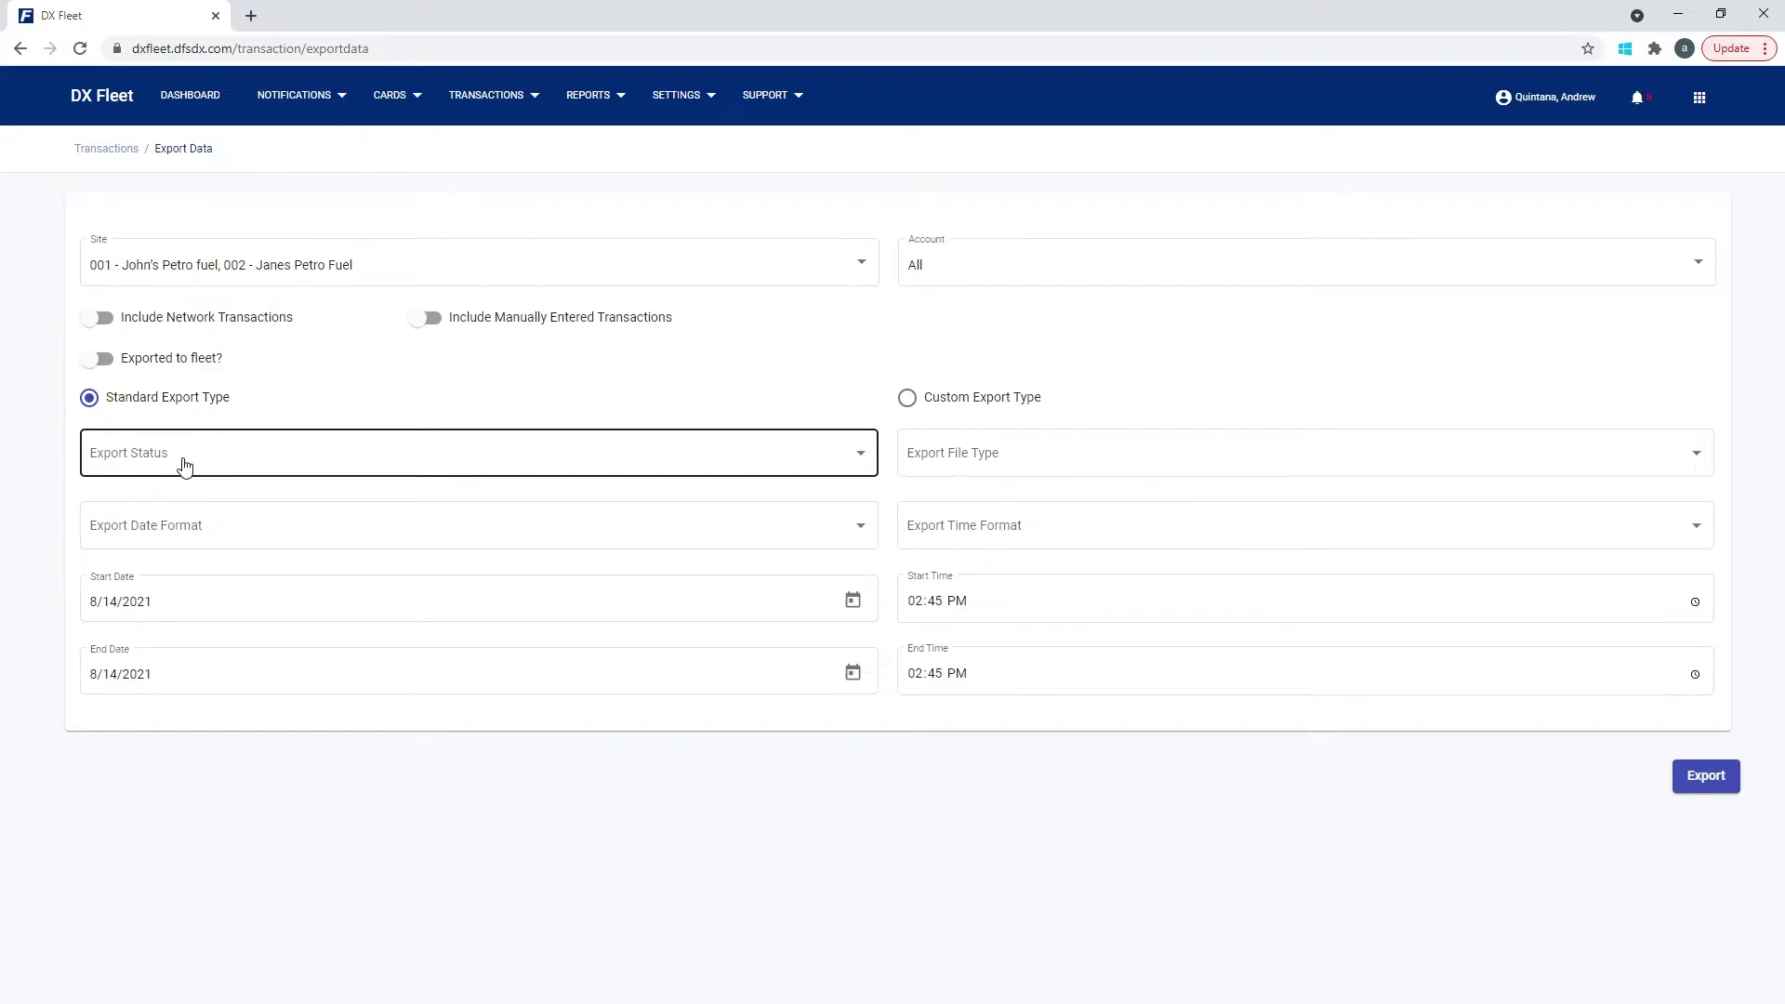
Switch on 'Exported to fleet?' and set Export Status to Never Exported
left_click(105, 362)
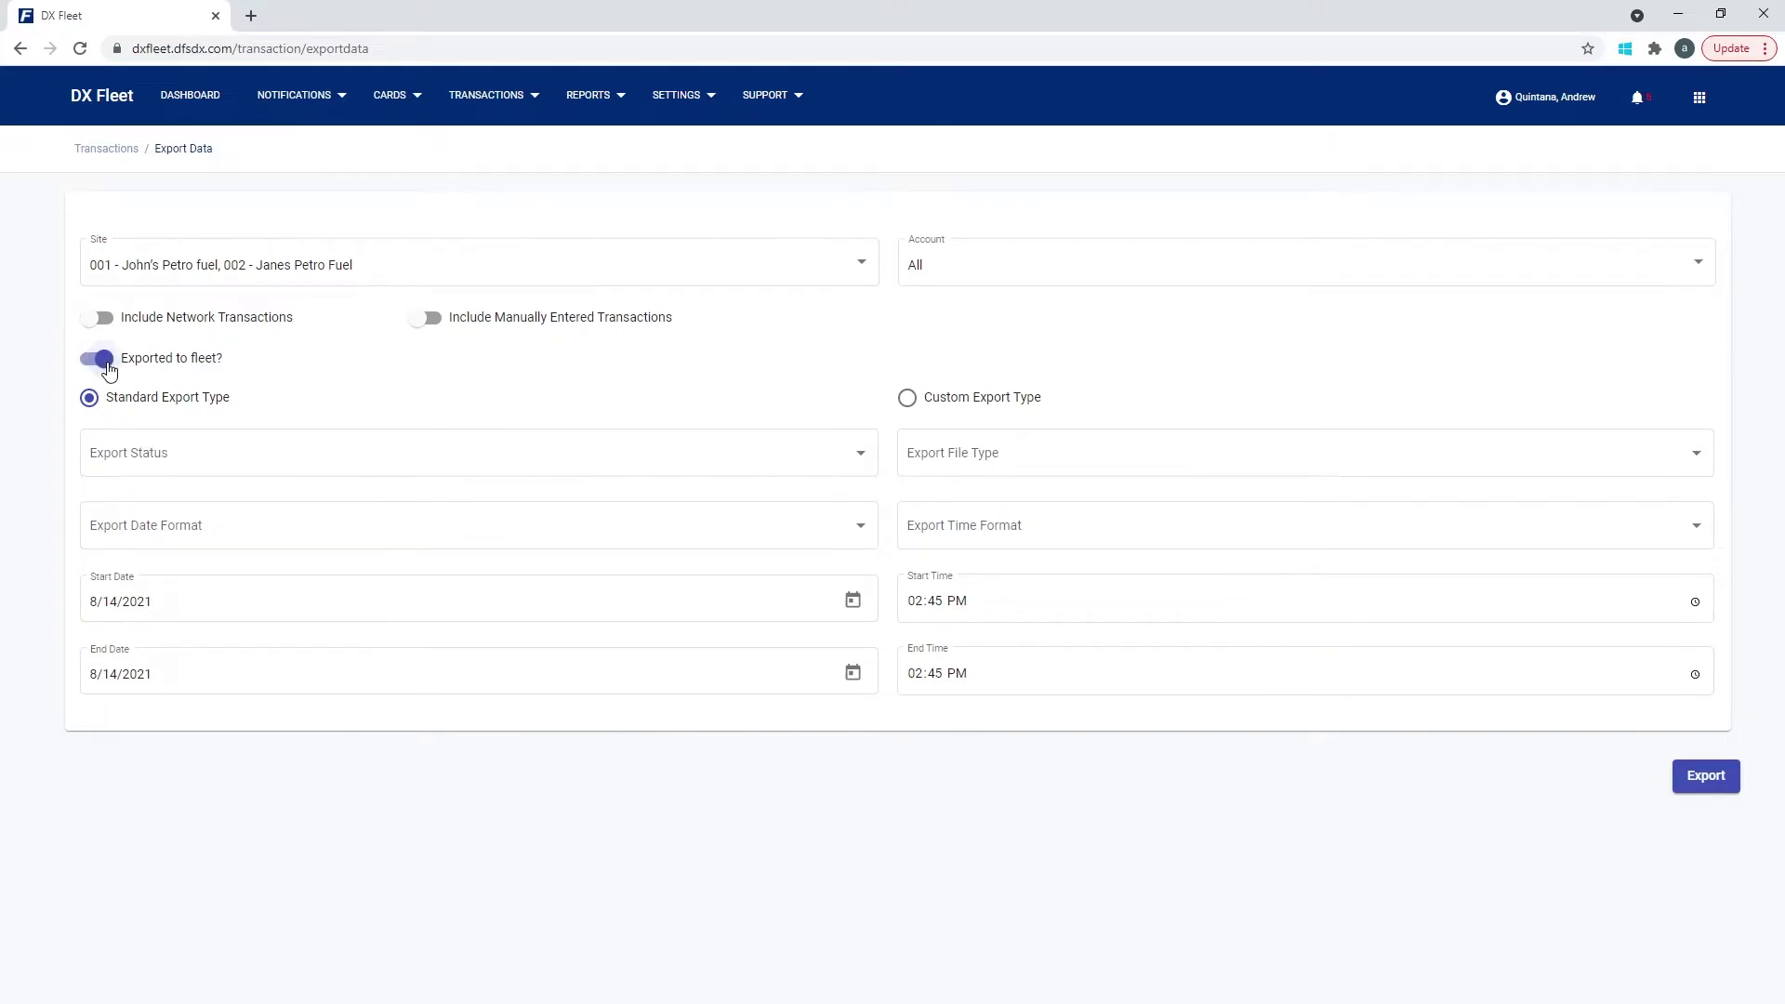
left_click(164, 458)
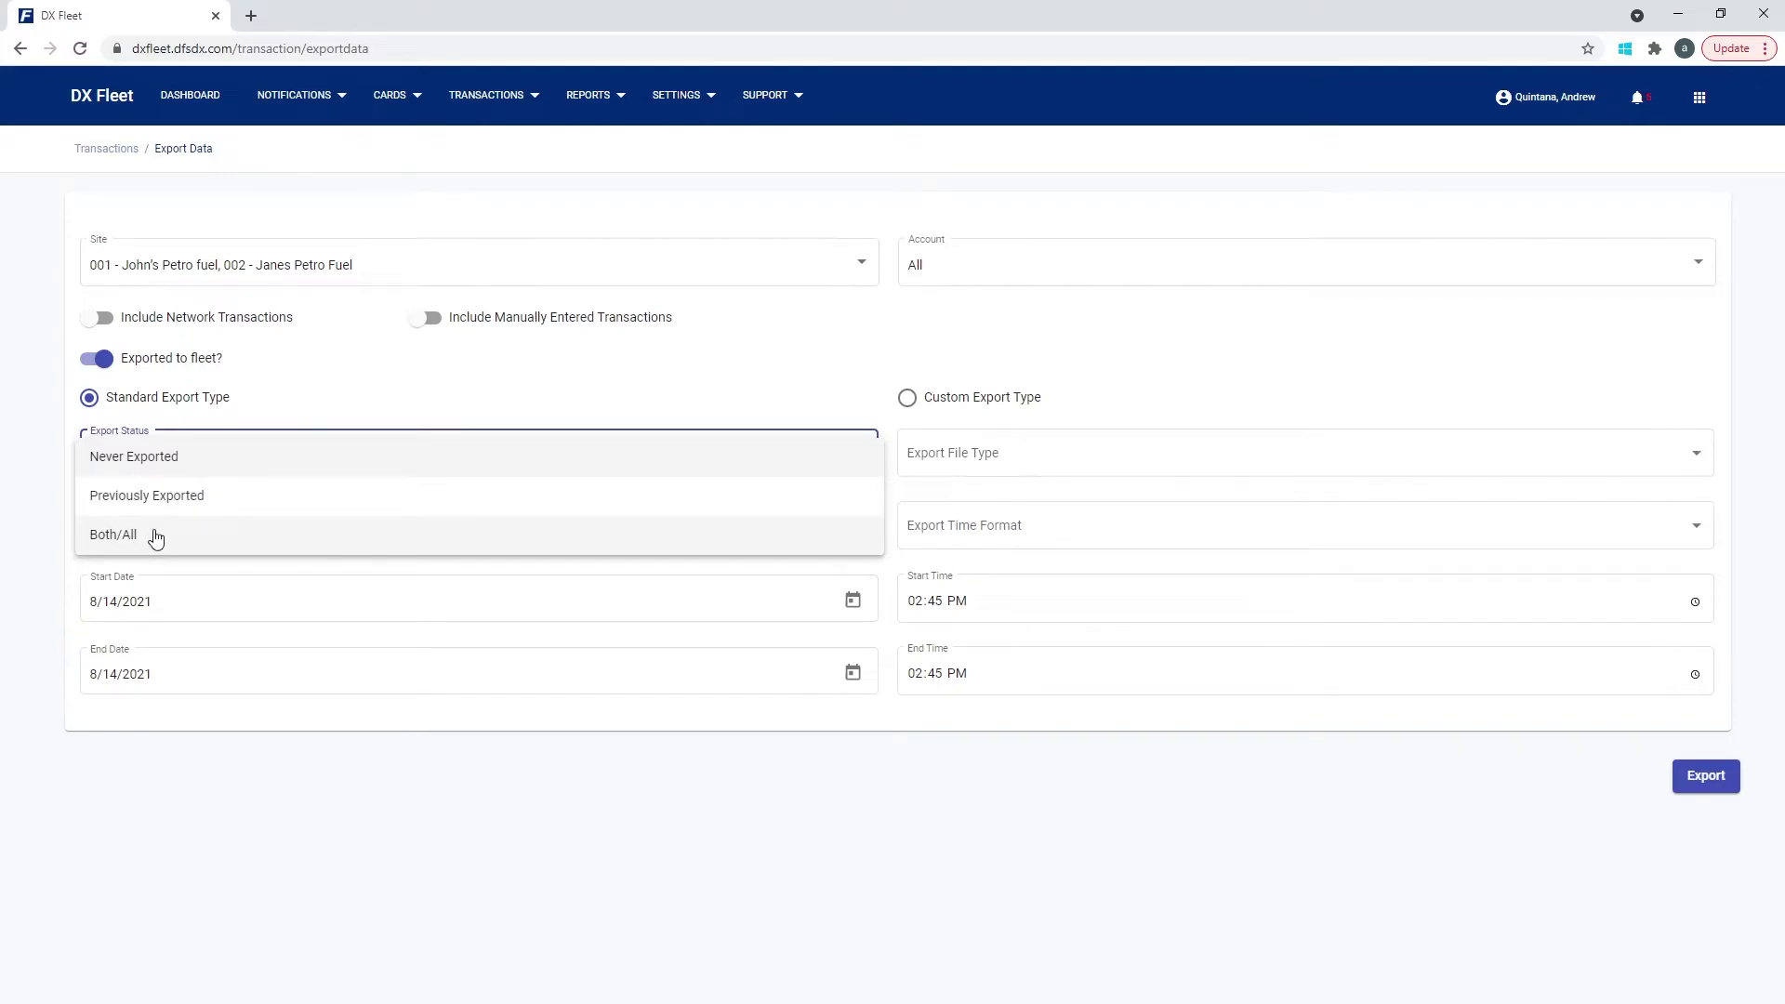
left_click(177, 463)
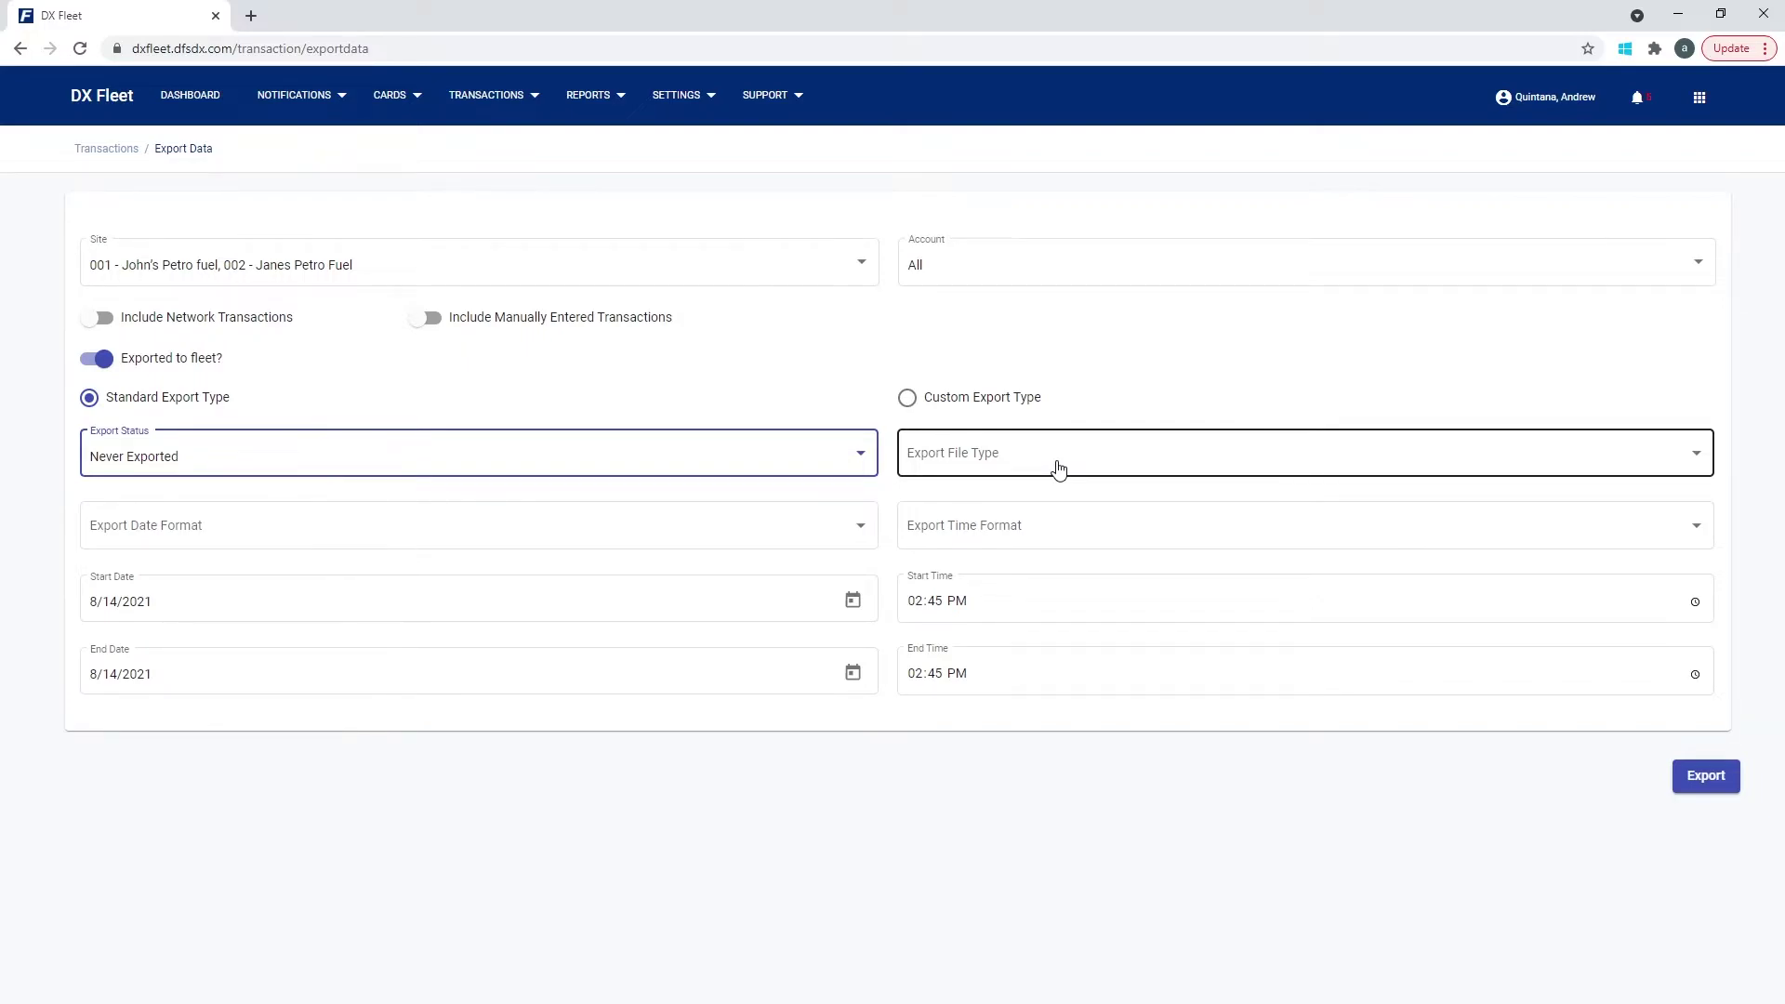
Choose ASCII CSV from the Export File Type list
left_click(1059, 470)
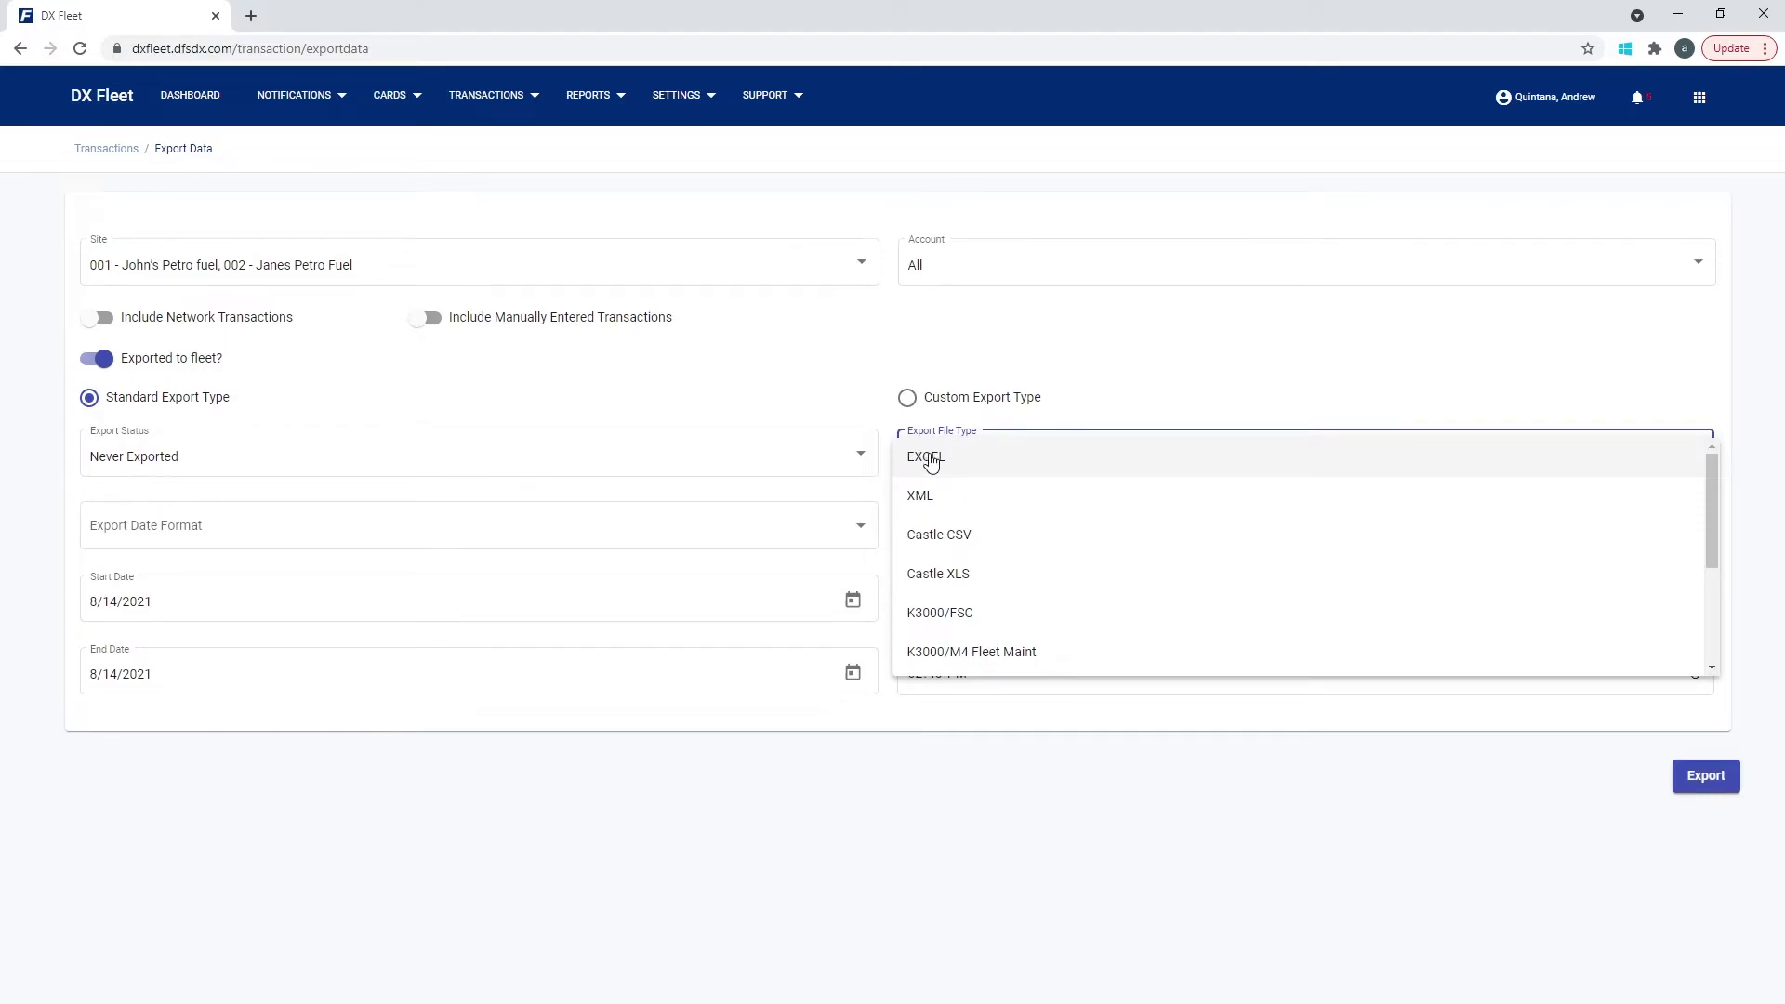
scroll(1023, 595, "down", 3)
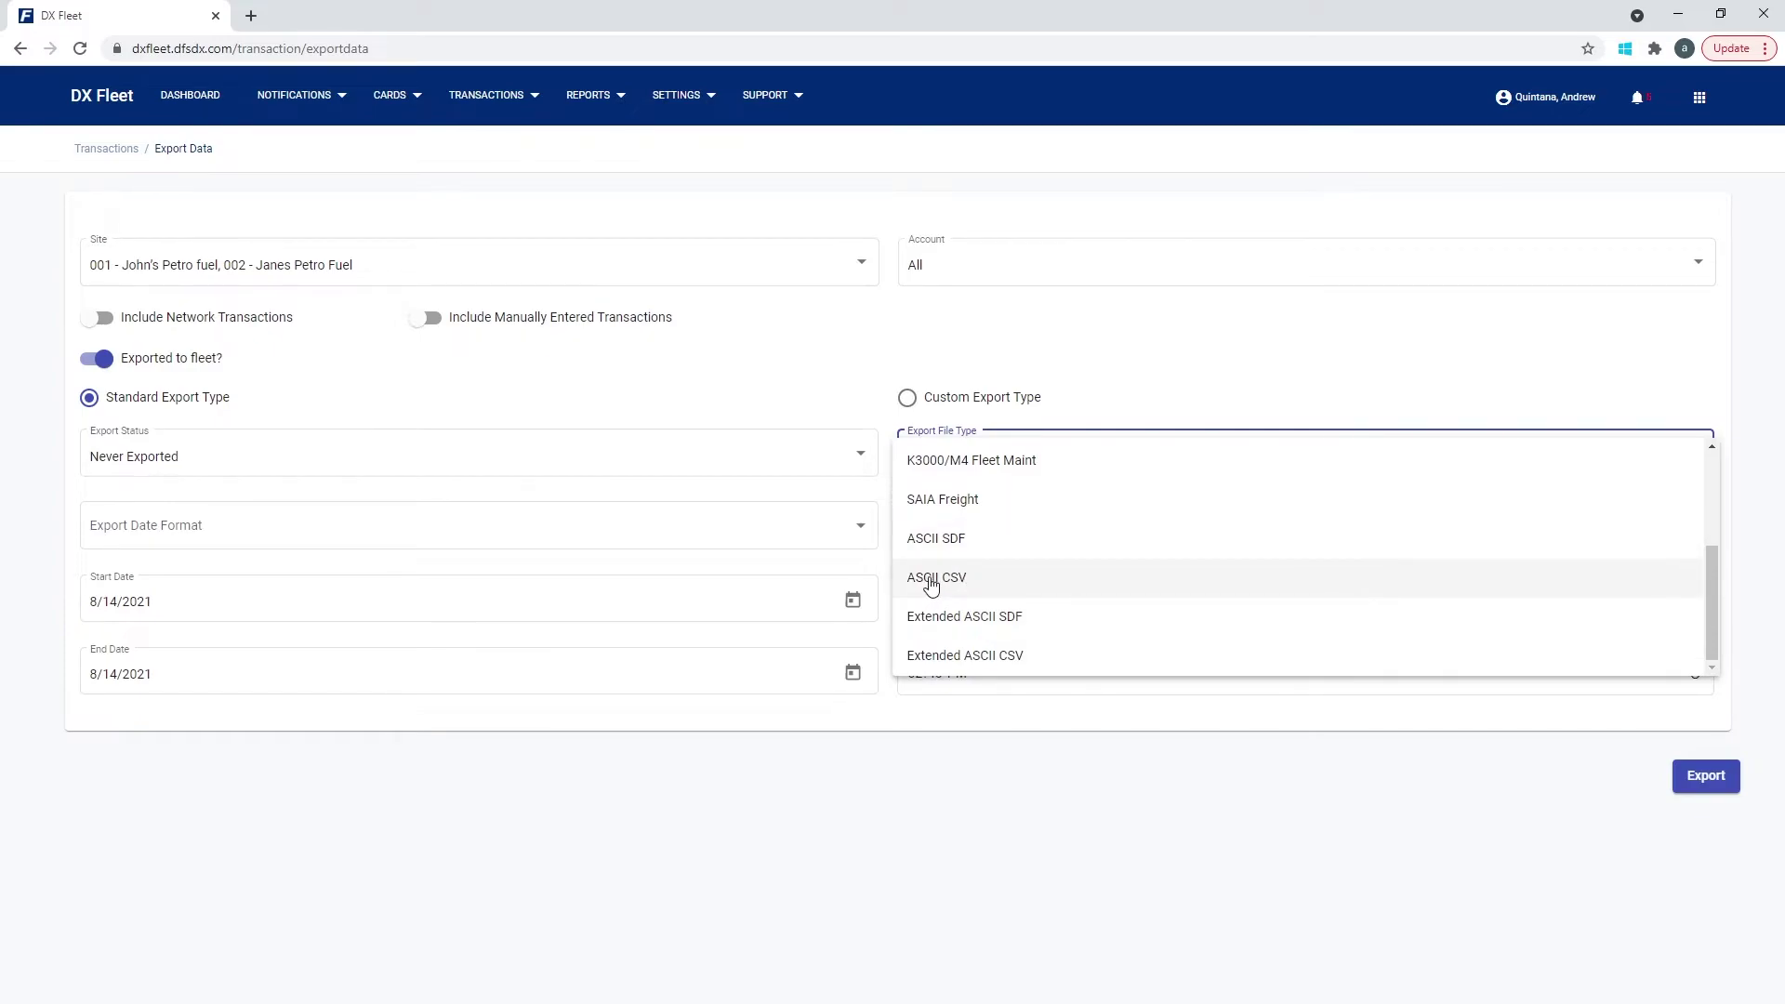
left_click(931, 586)
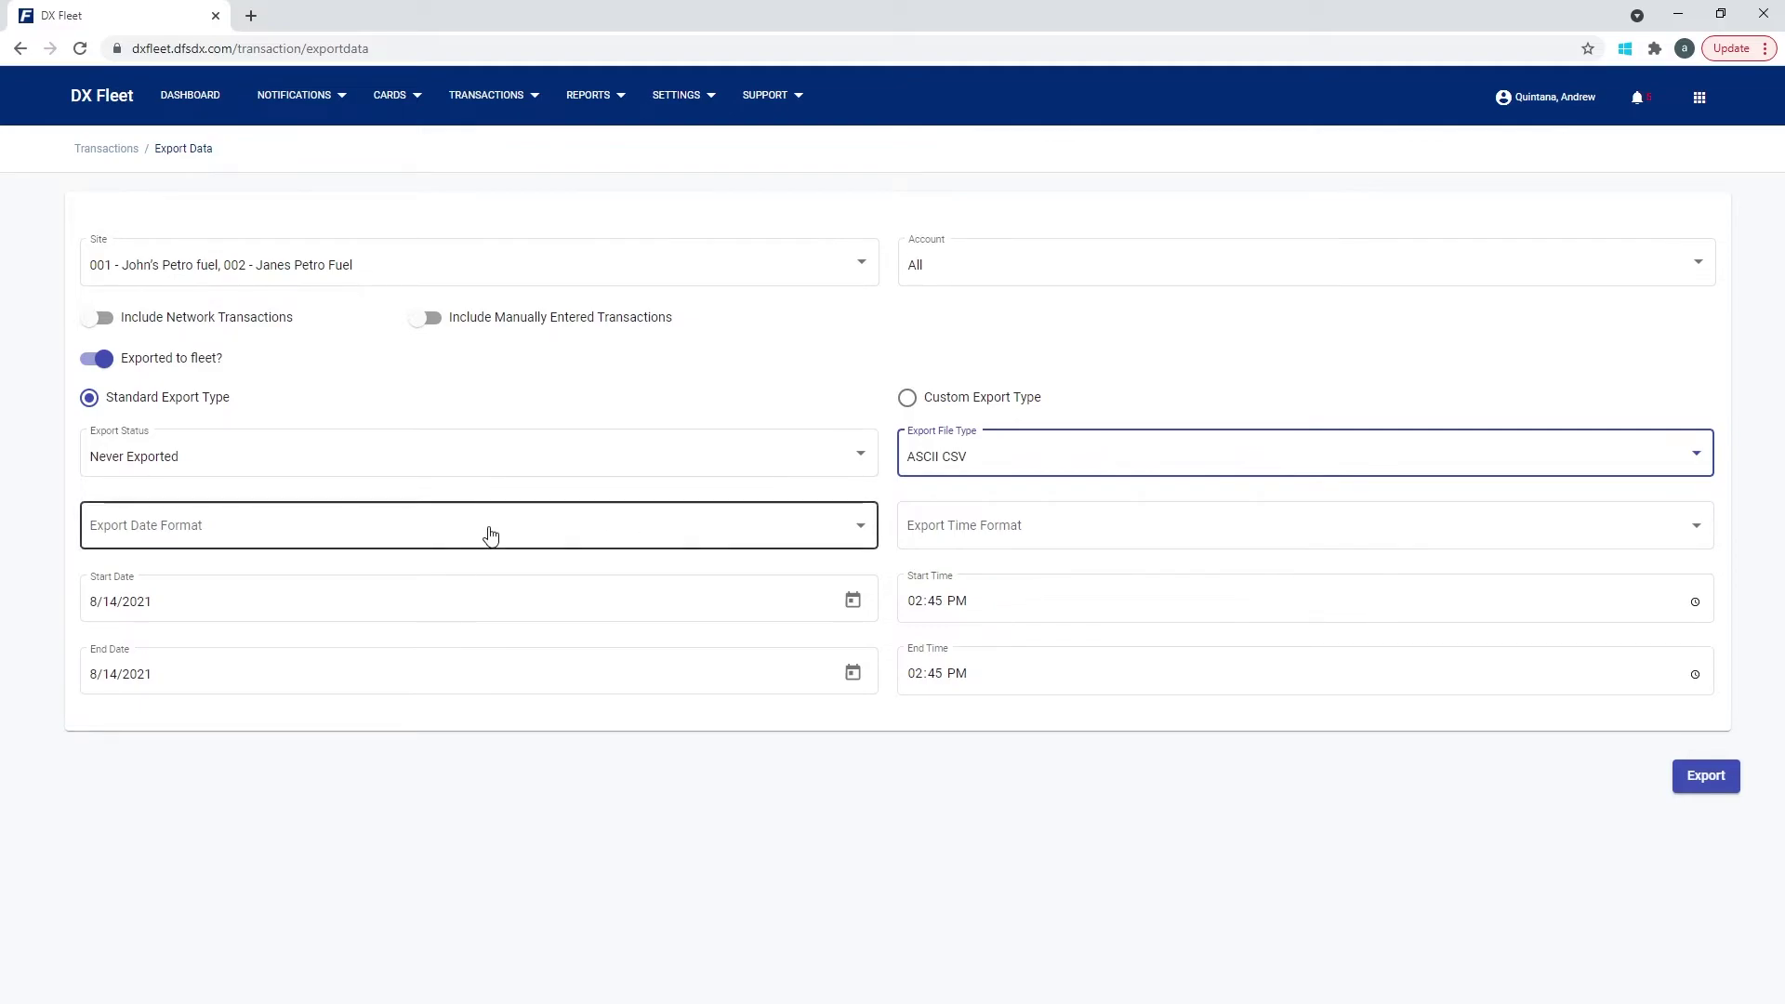
Pick yyyyMMdd from the bottom of the Export Date Format list
left_click(265, 536)
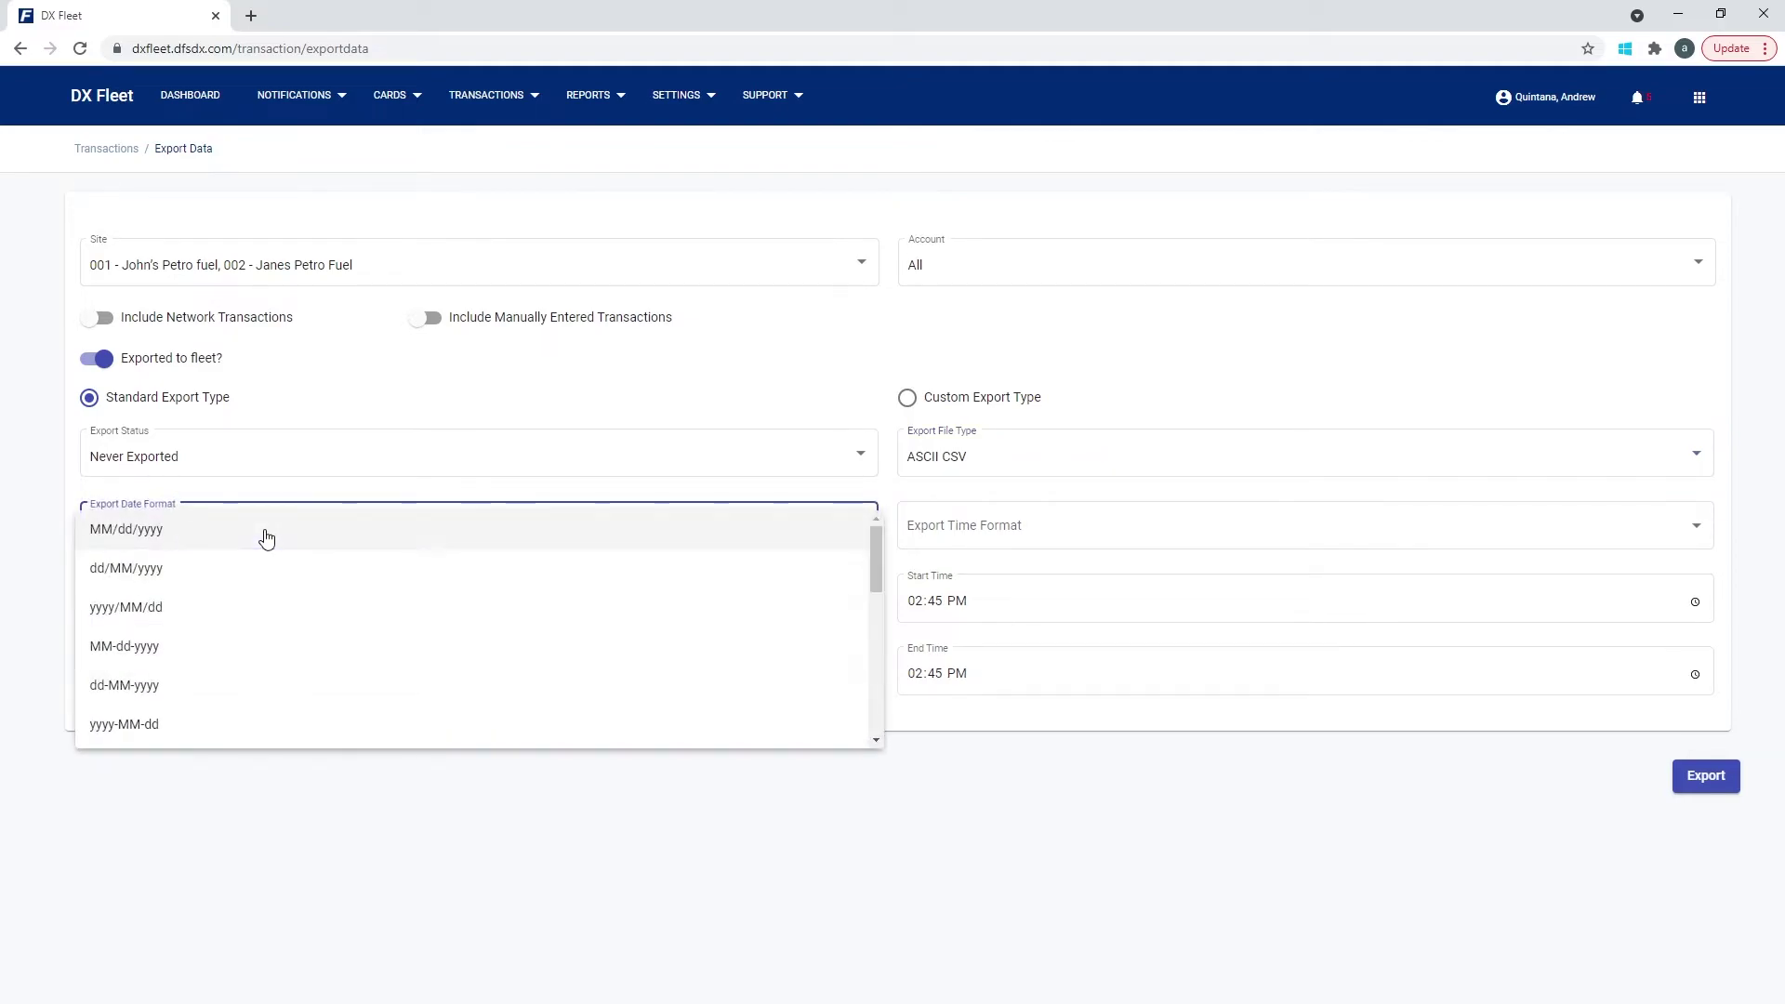
scroll(297, 686, "down", 4)
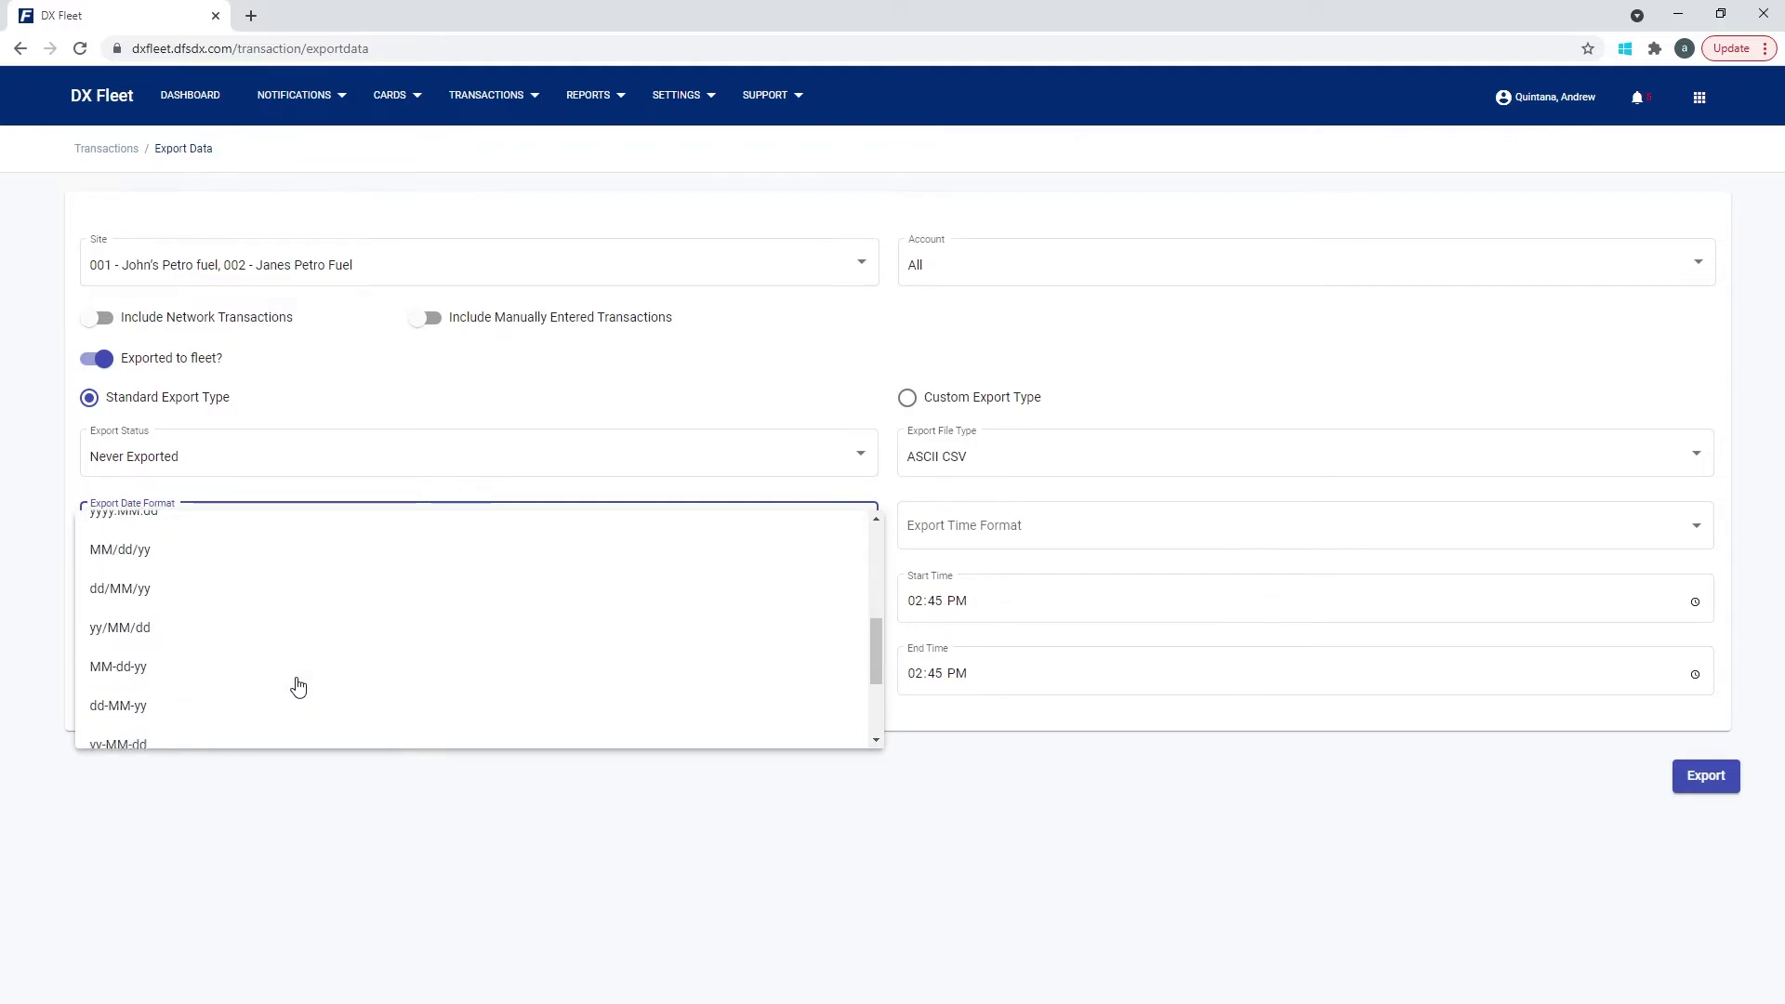
scroll(298, 687, "down", 2)
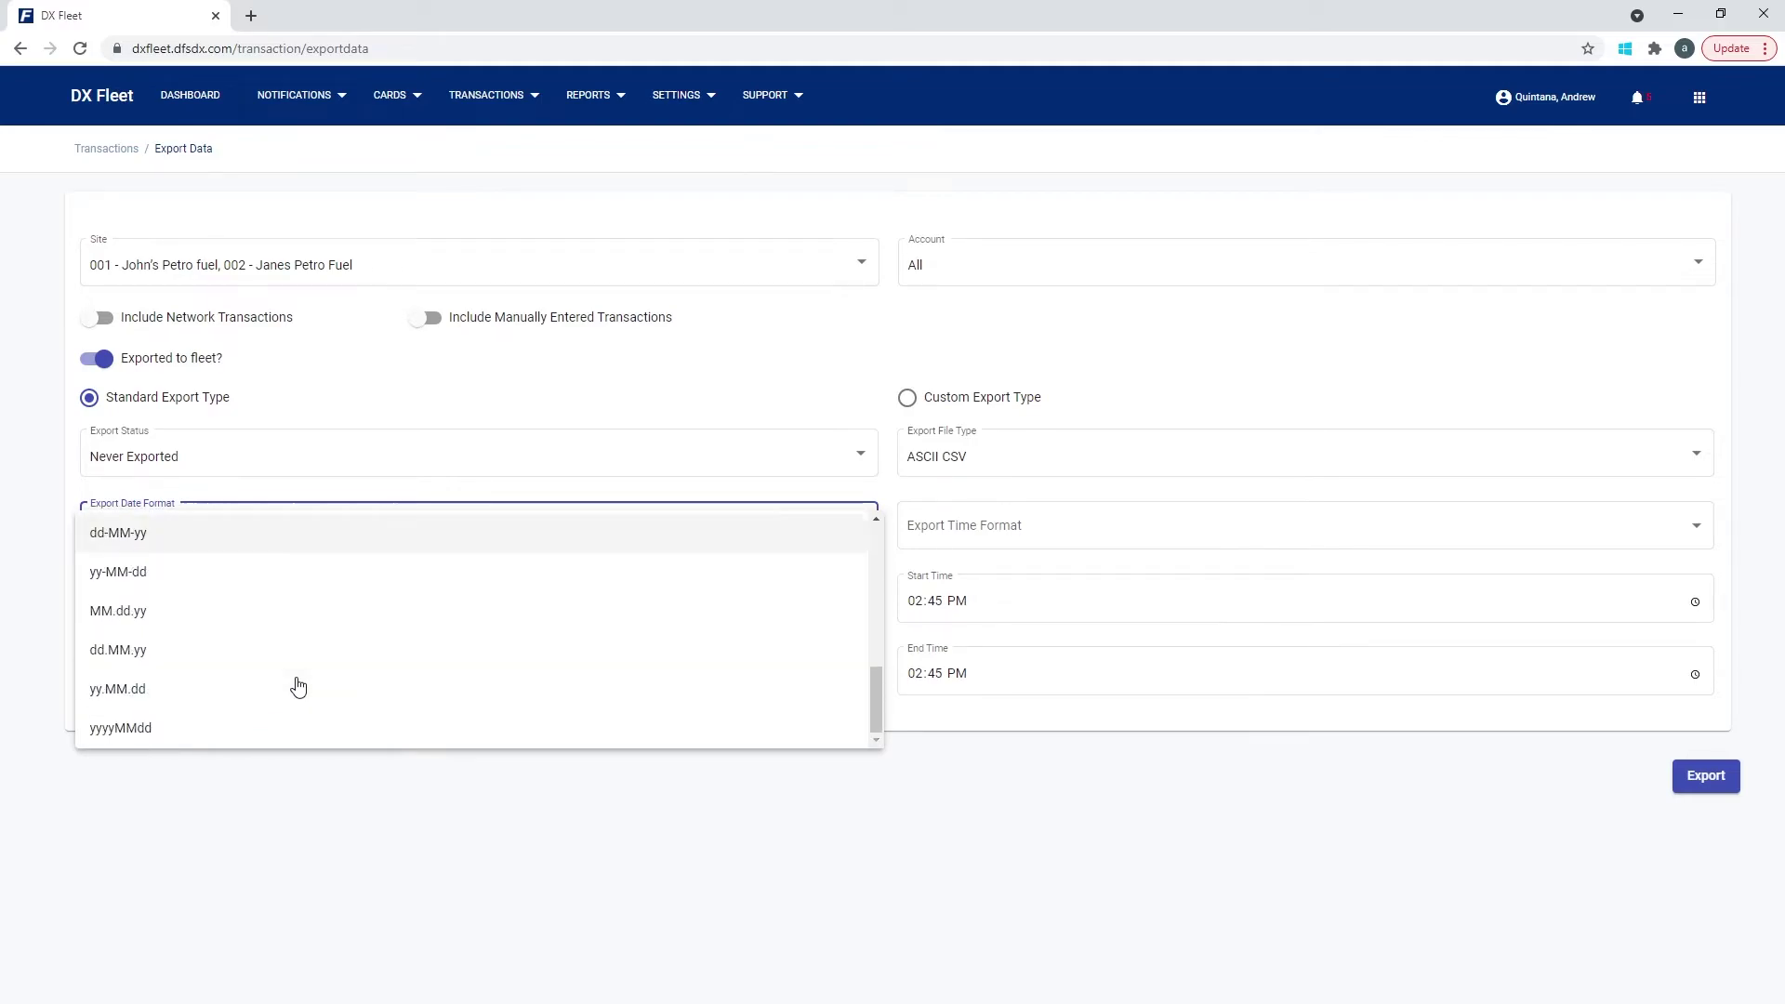
left_click(146, 737)
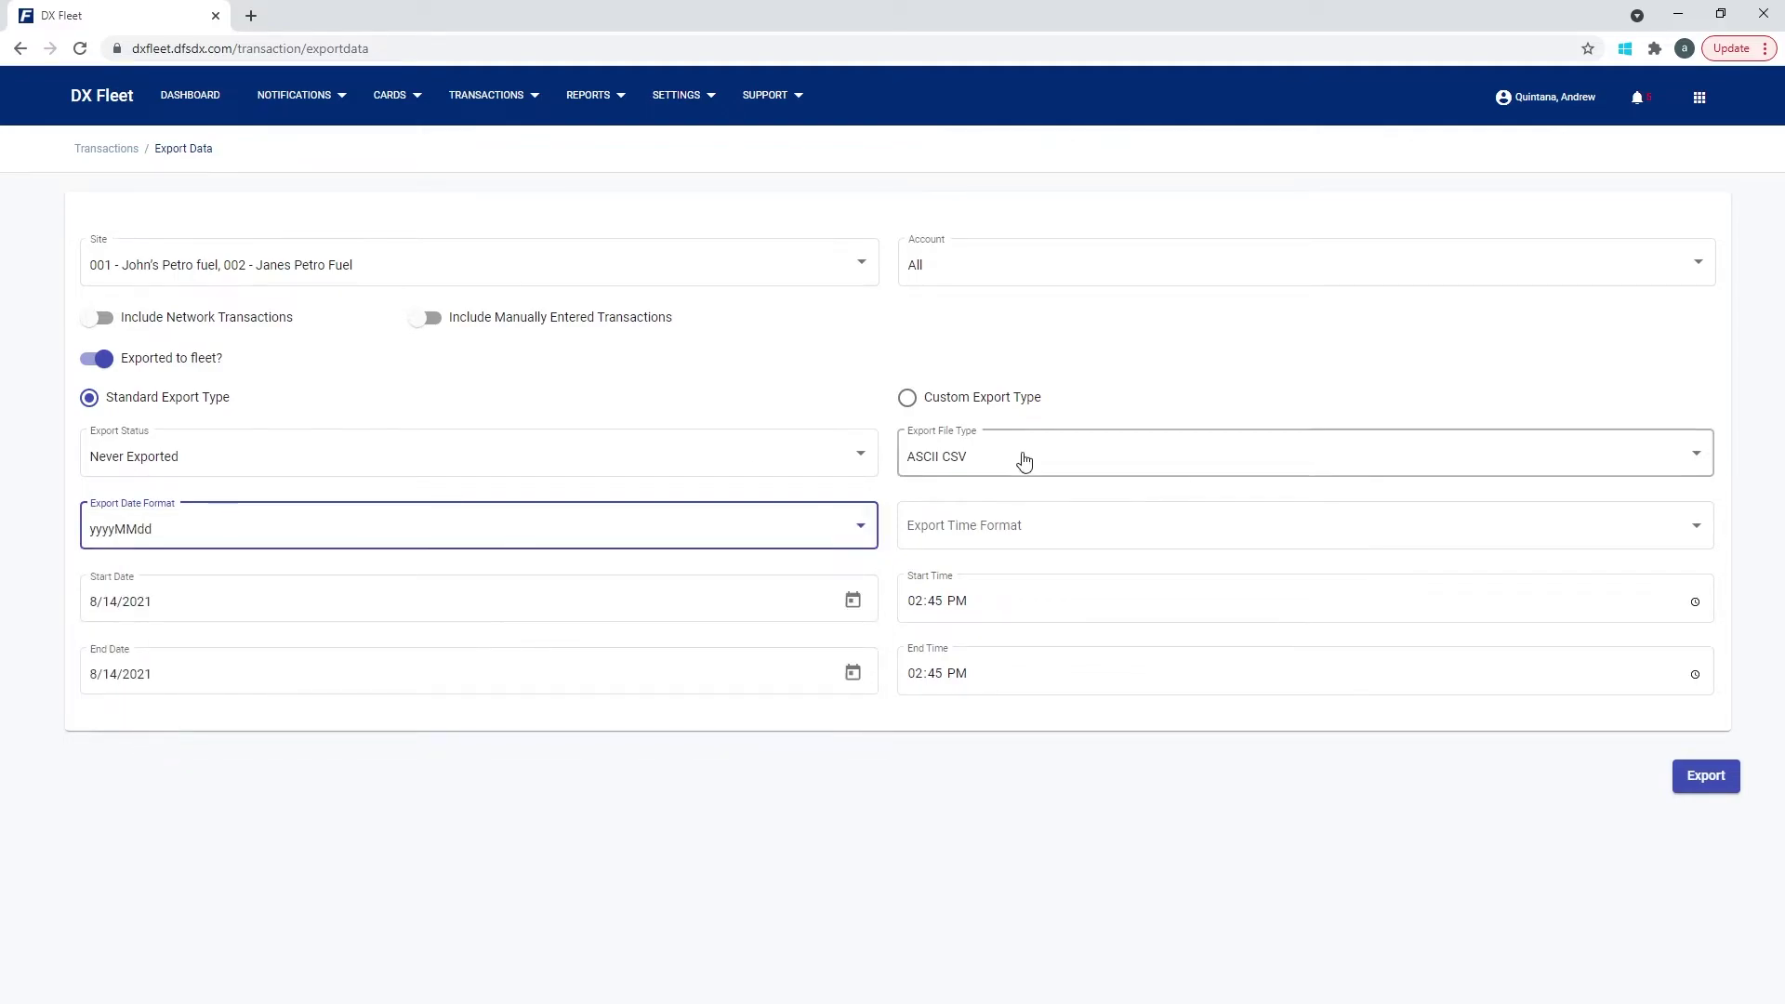
Choose HH:mm as the Export Time Format
left_click(1023, 543)
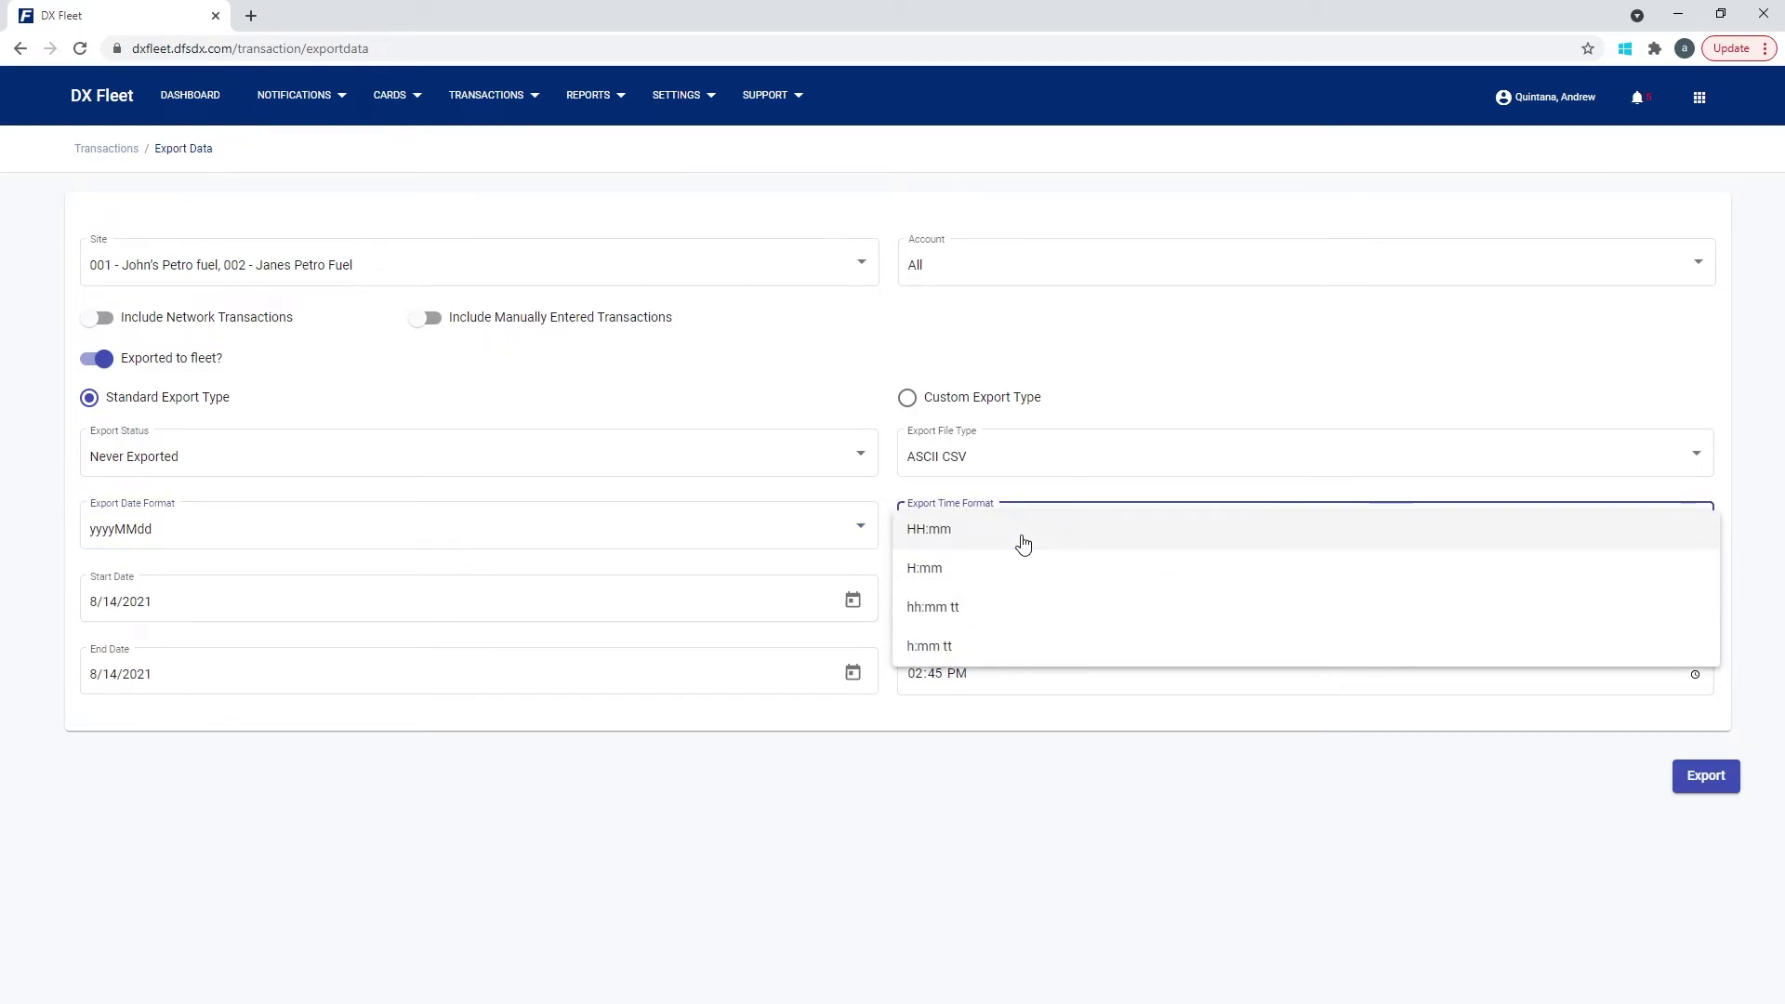
left_click(955, 541)
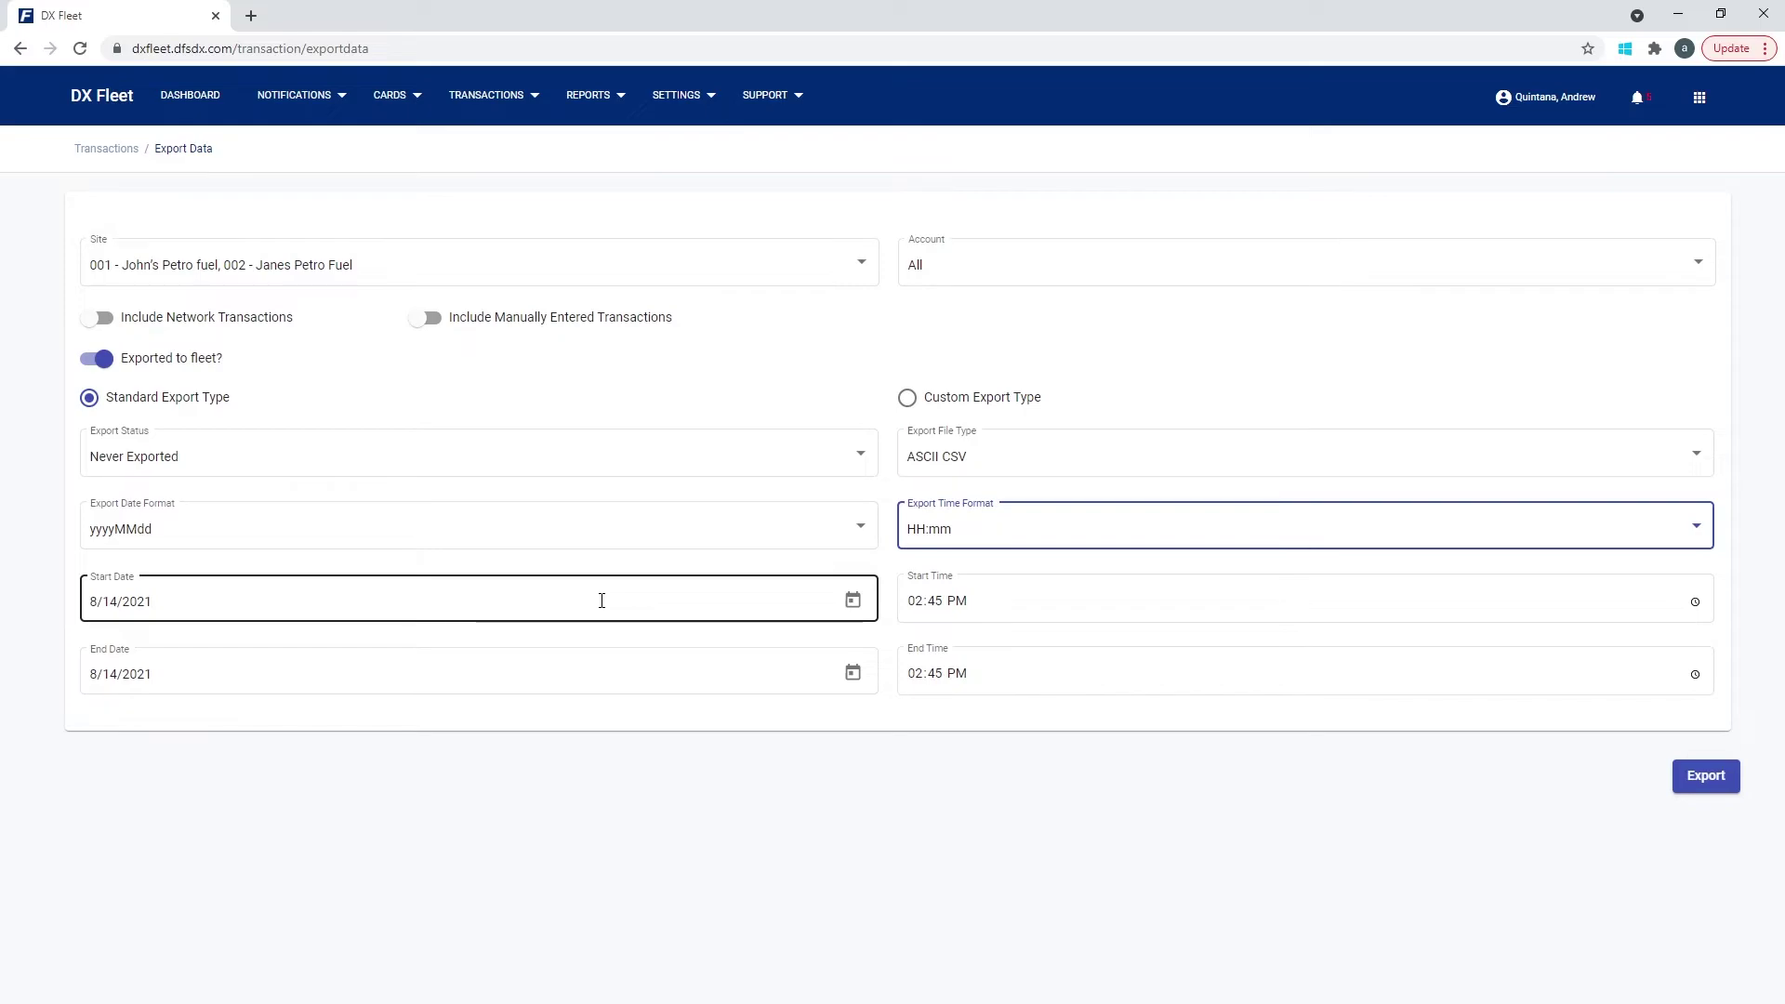
left_click(849, 602)
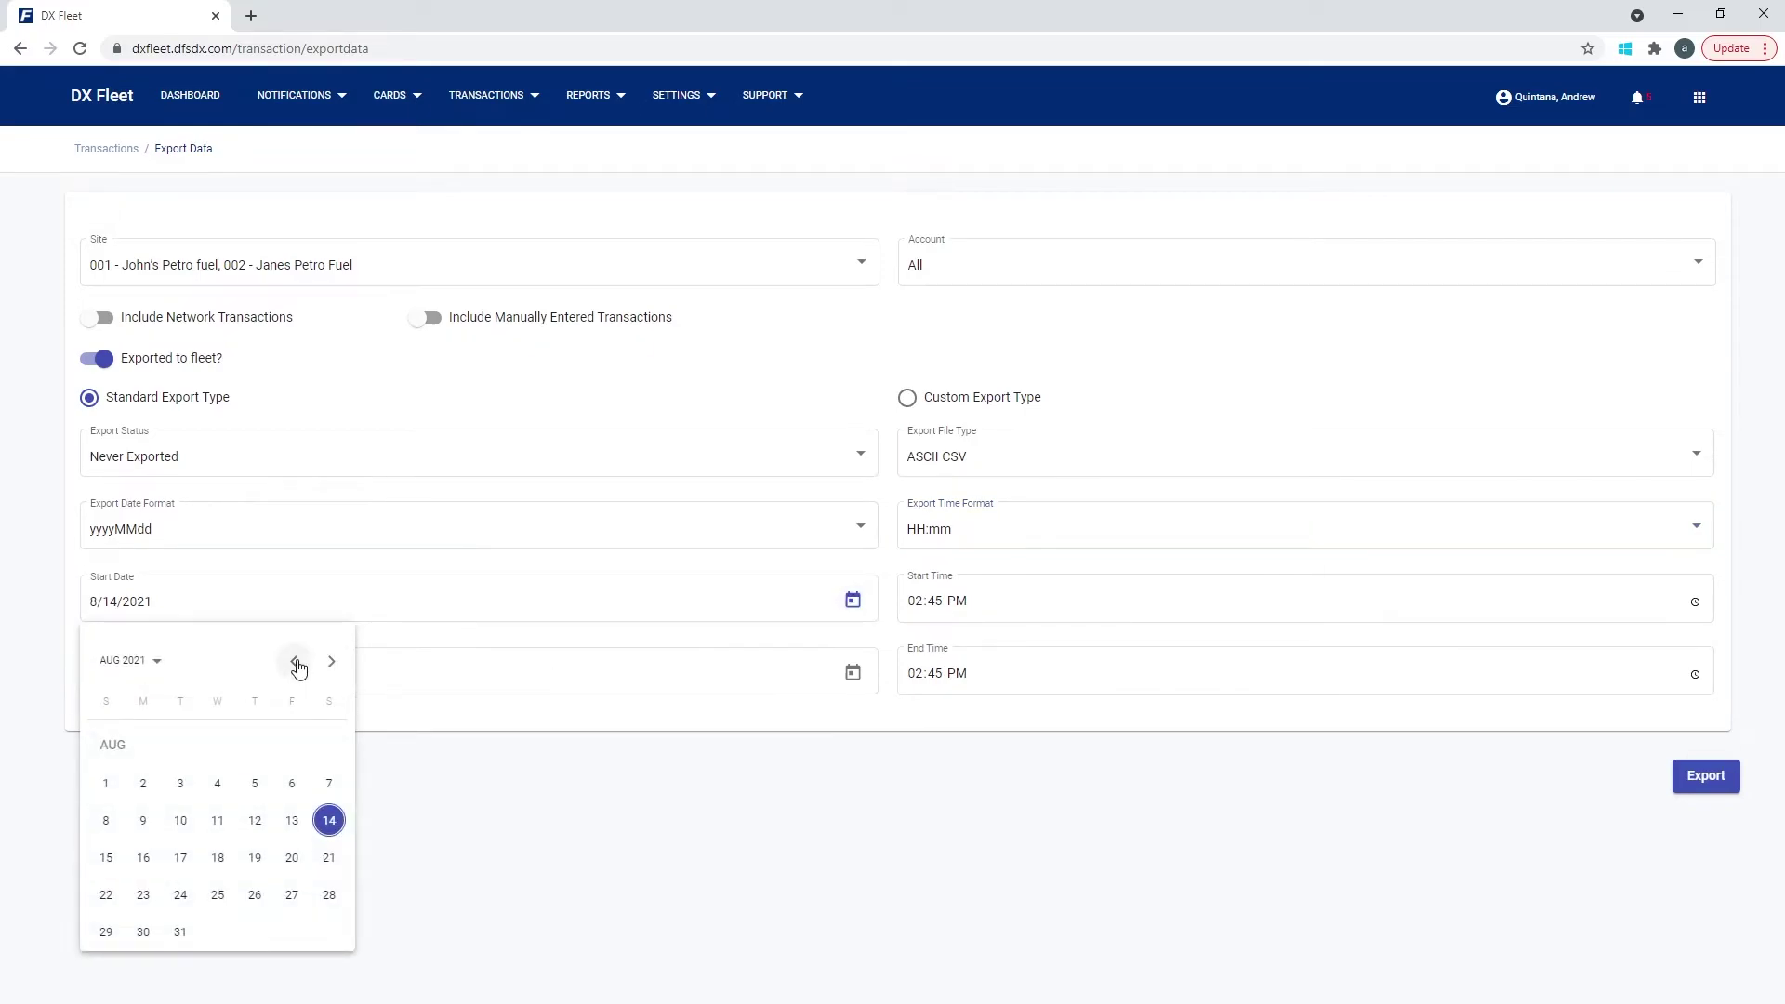
Pick July 1, 2021 as the start date and July 31, 2021 as the end date
left_click(288, 661)
left_click(251, 745)
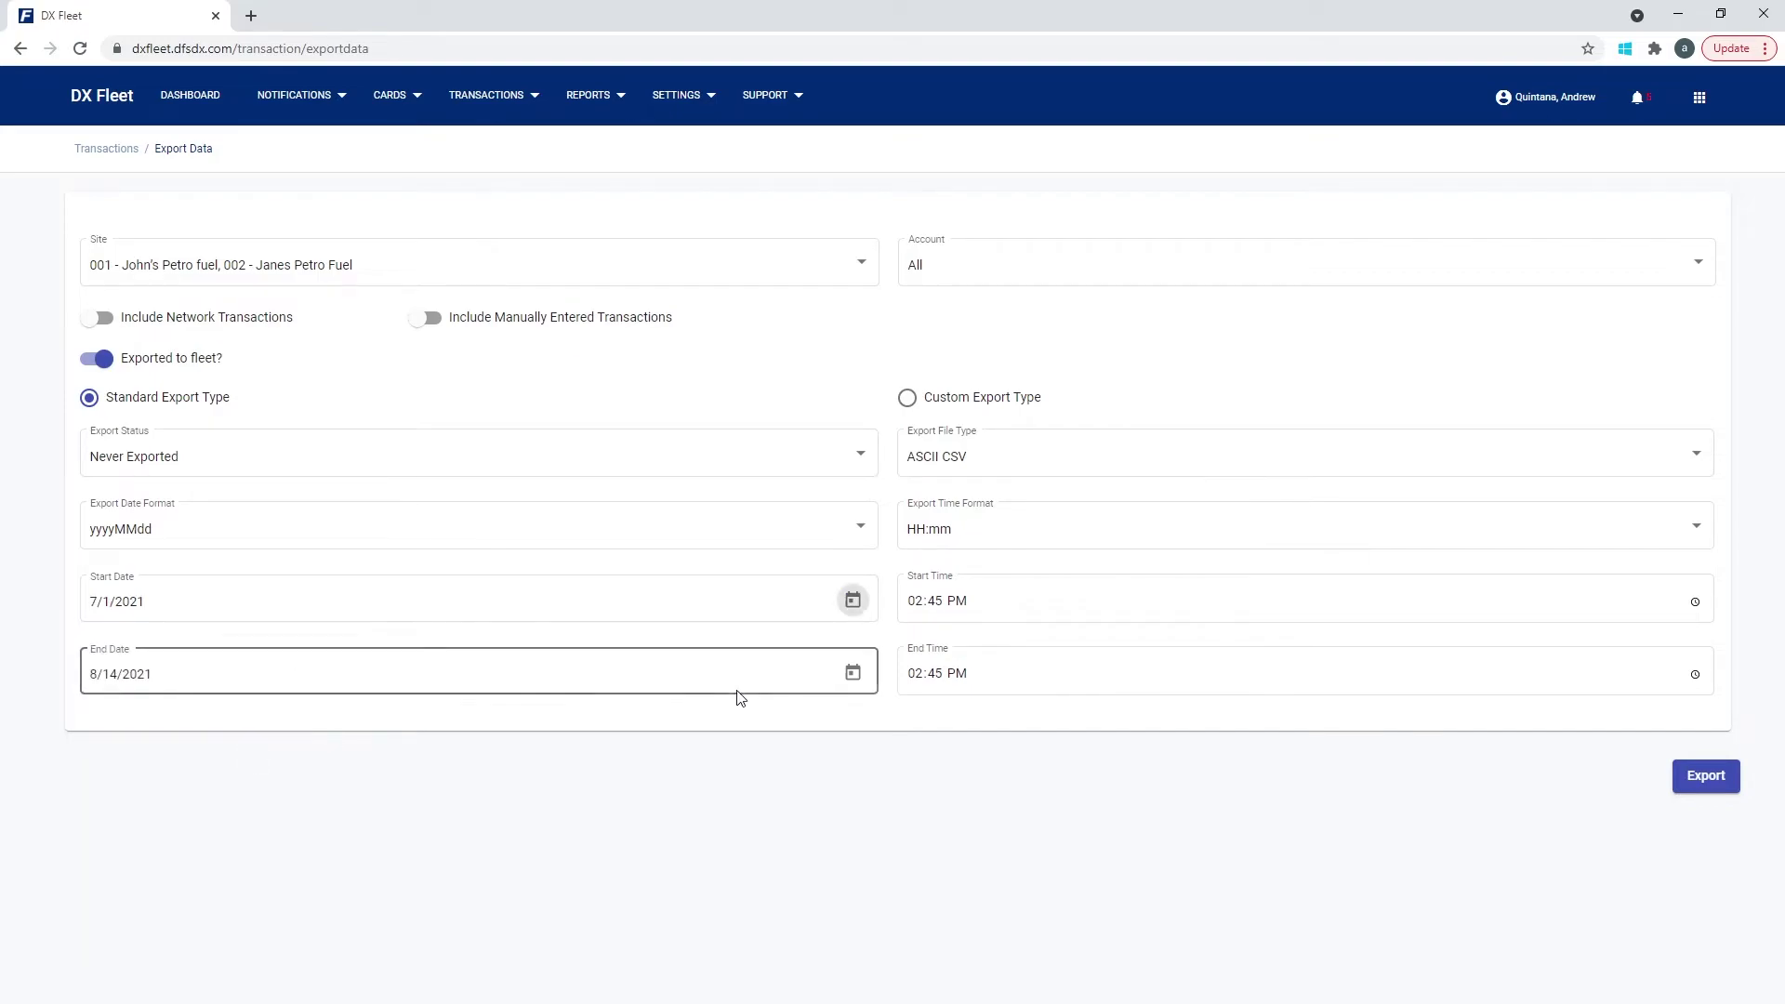
left_click(850, 673)
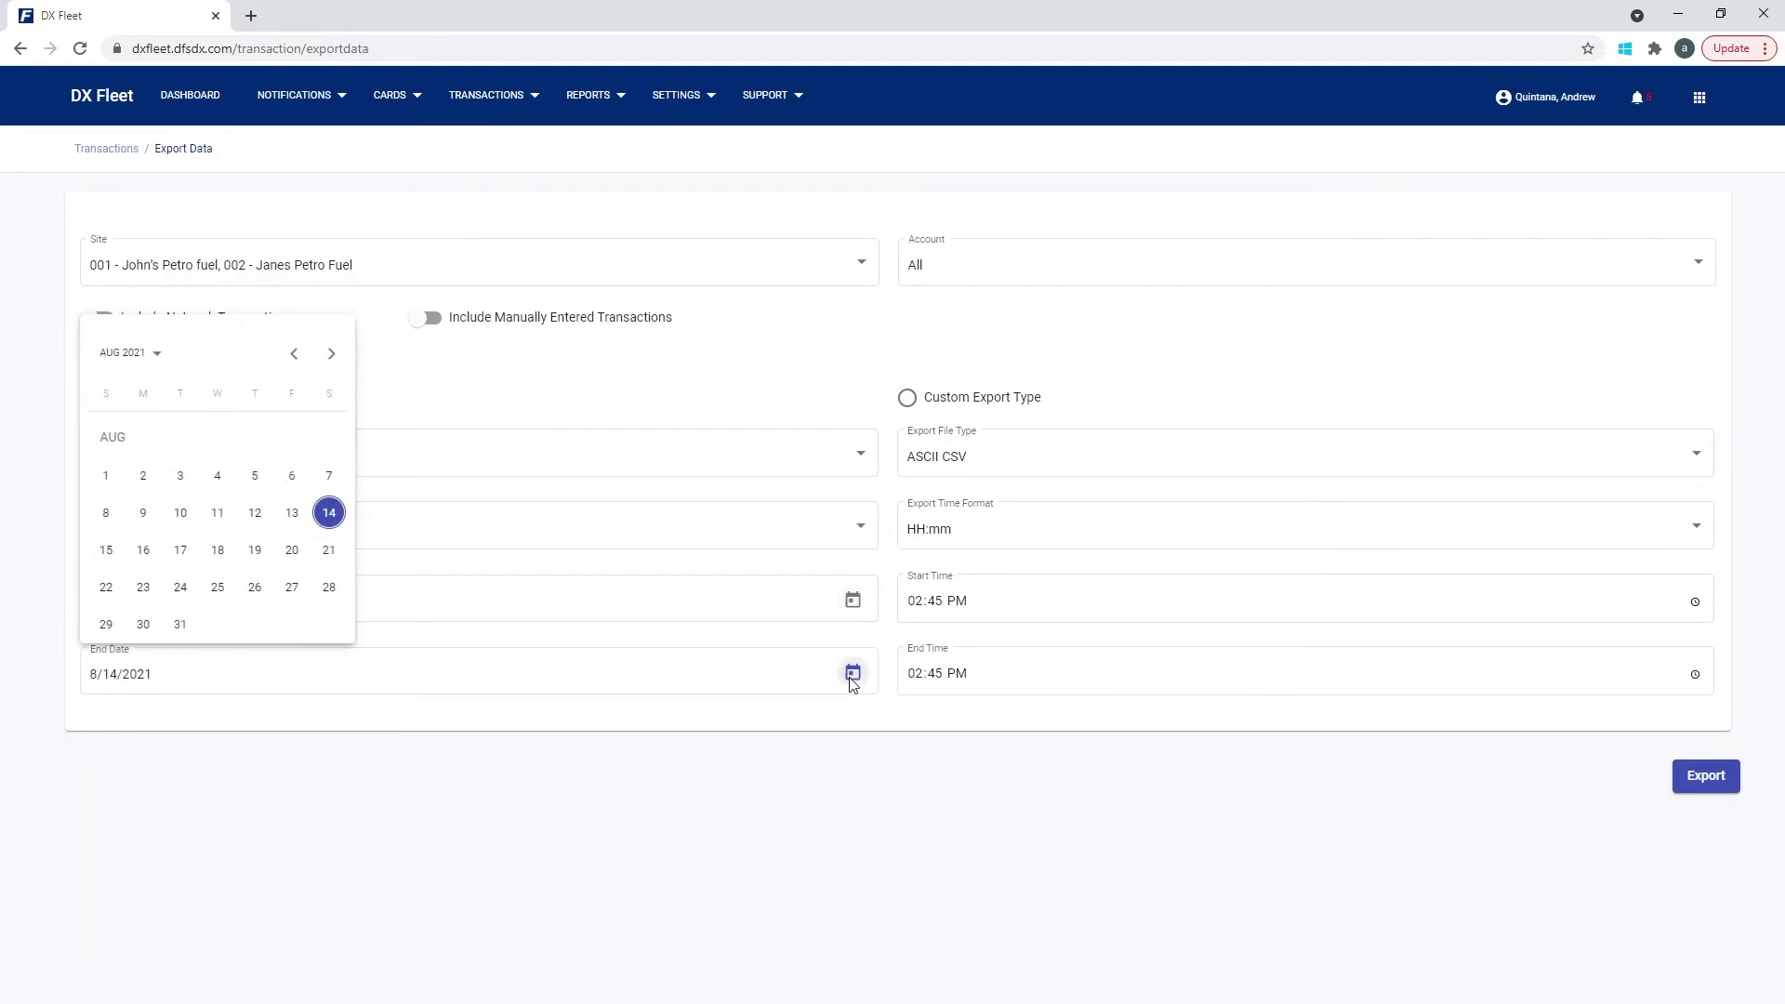
left_click(293, 358)
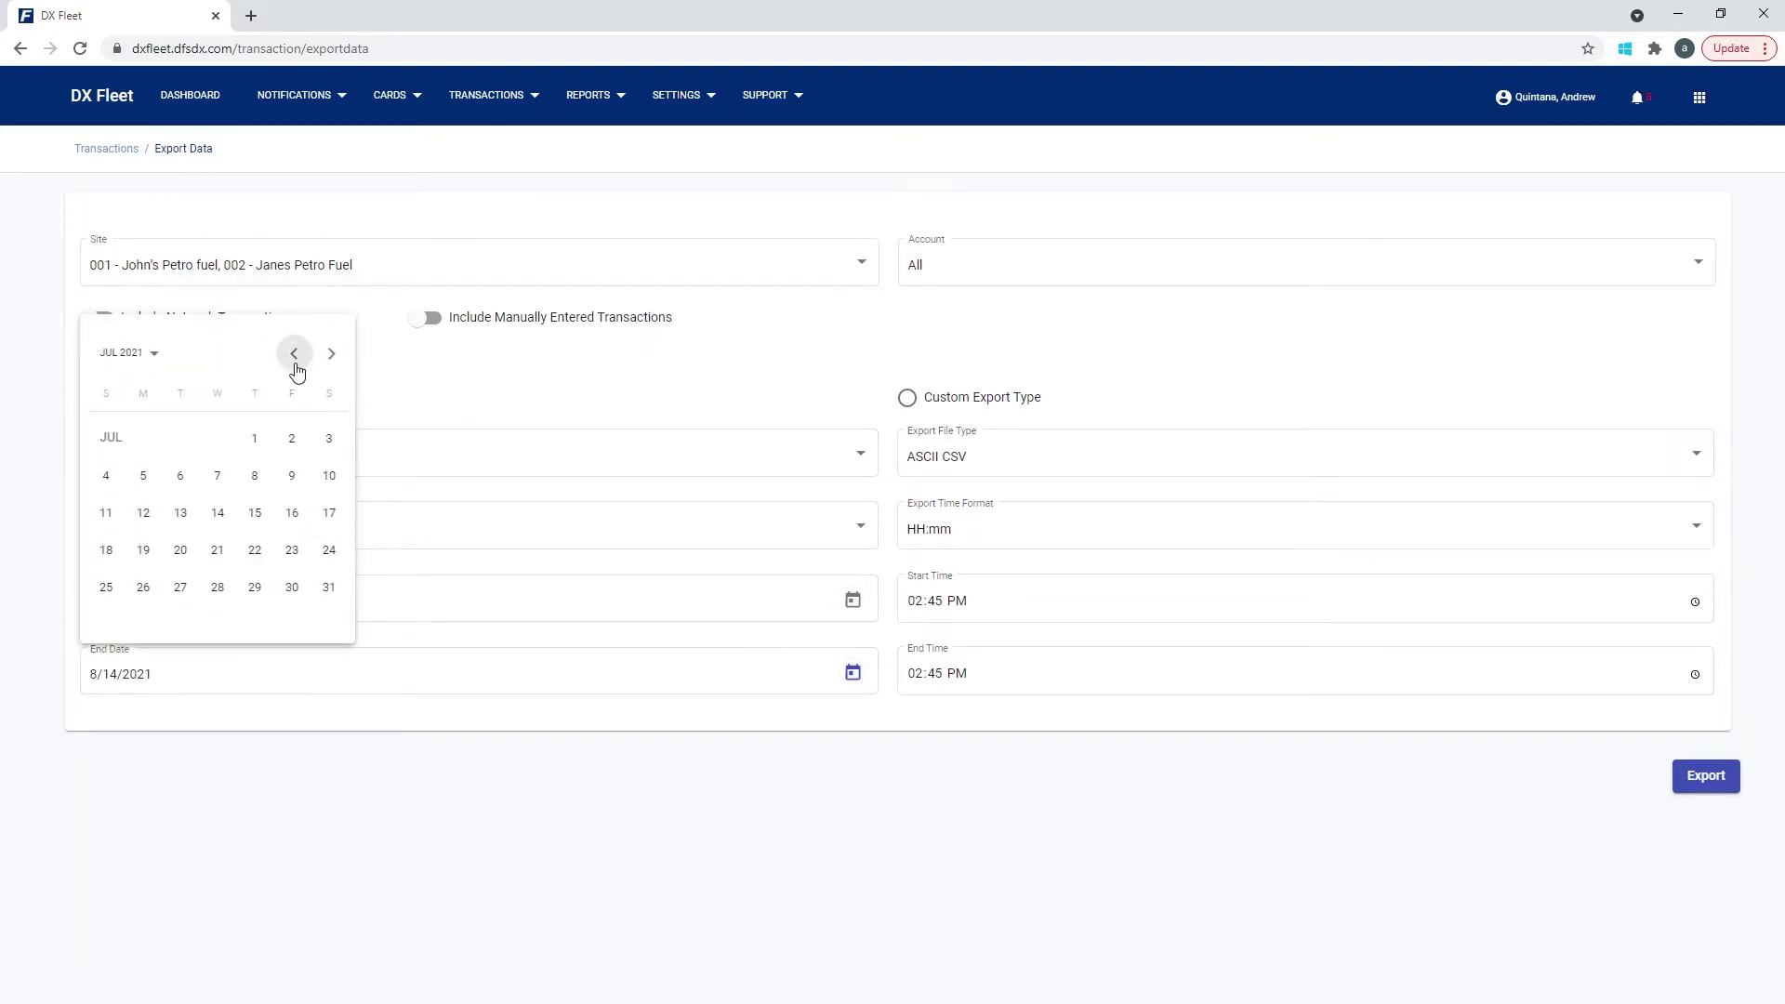
left_click(326, 586)
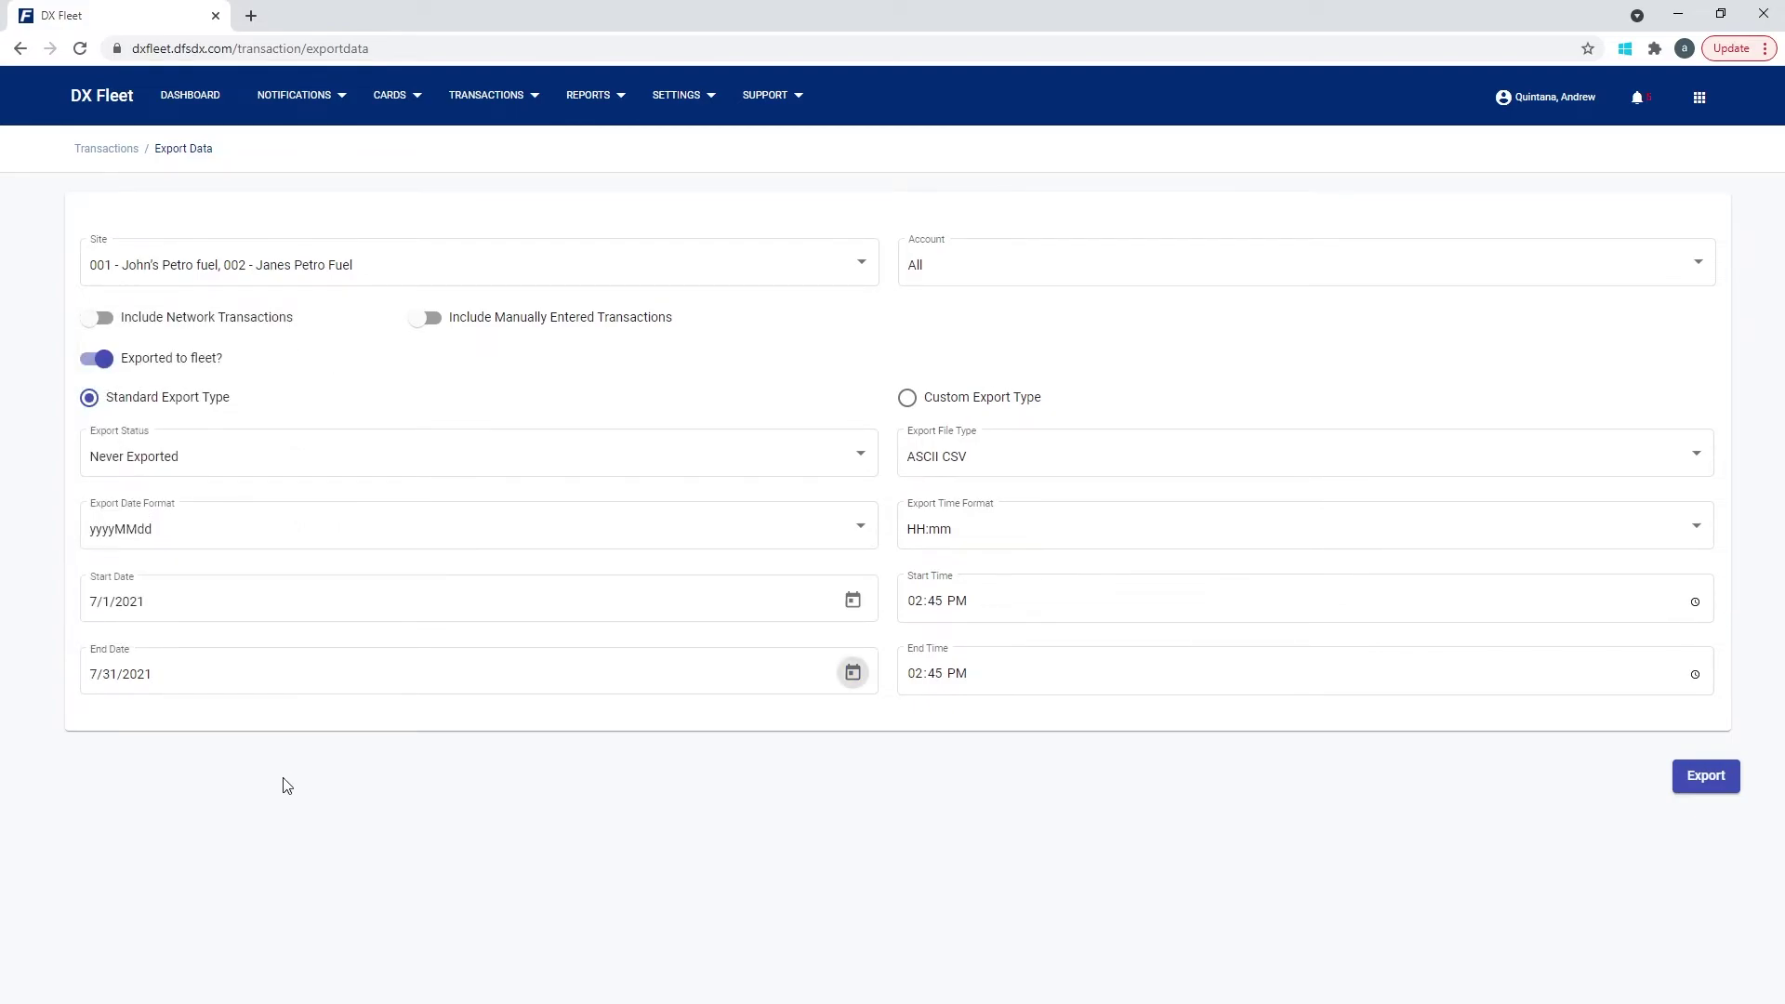
left_click(106, 603)
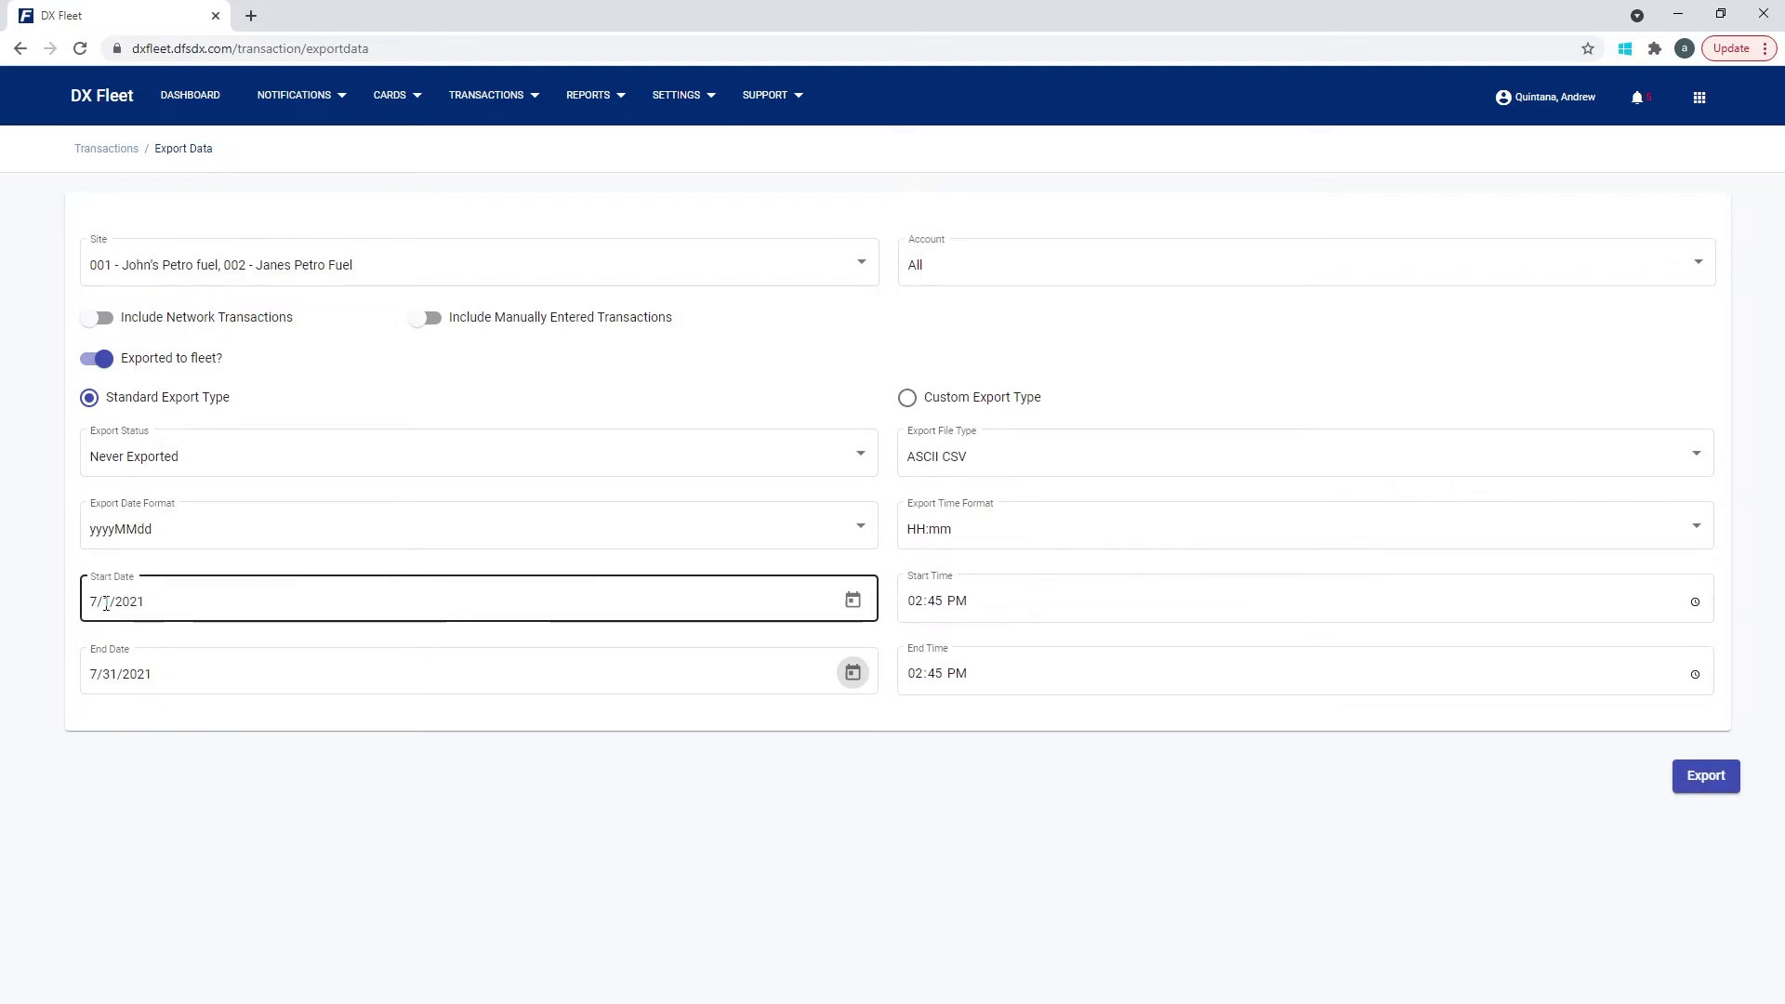
left_click(89, 677)
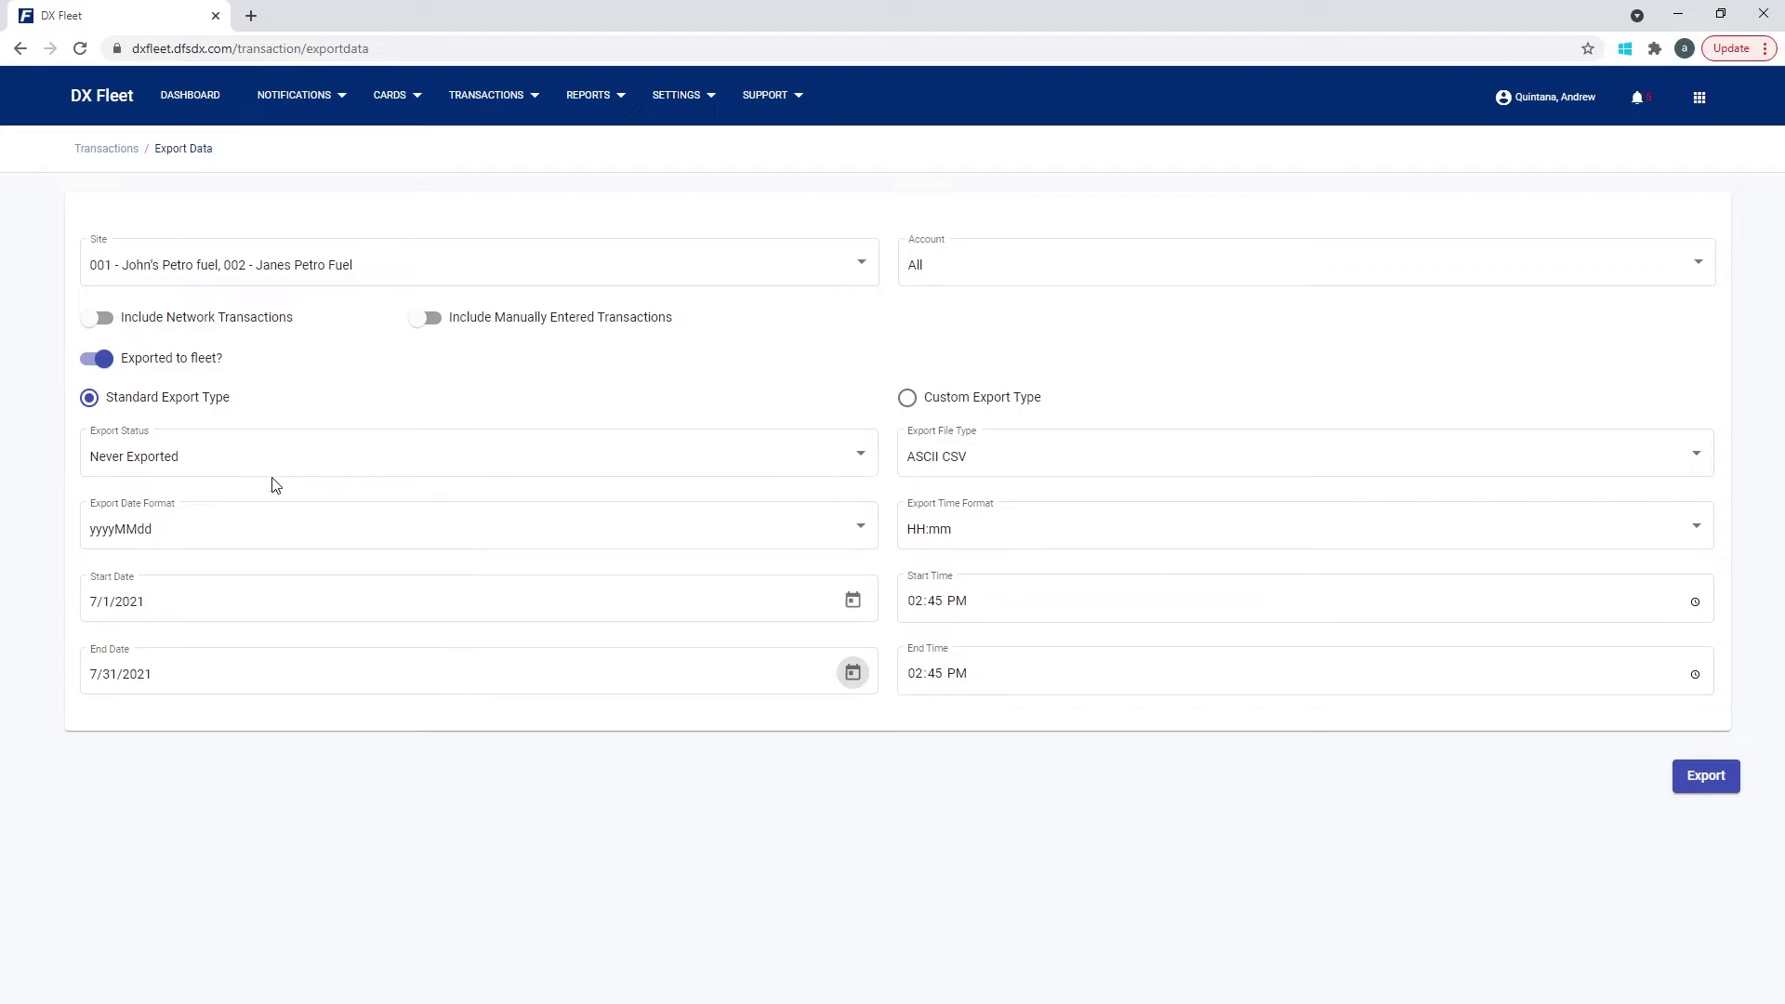
left_click(228, 475)
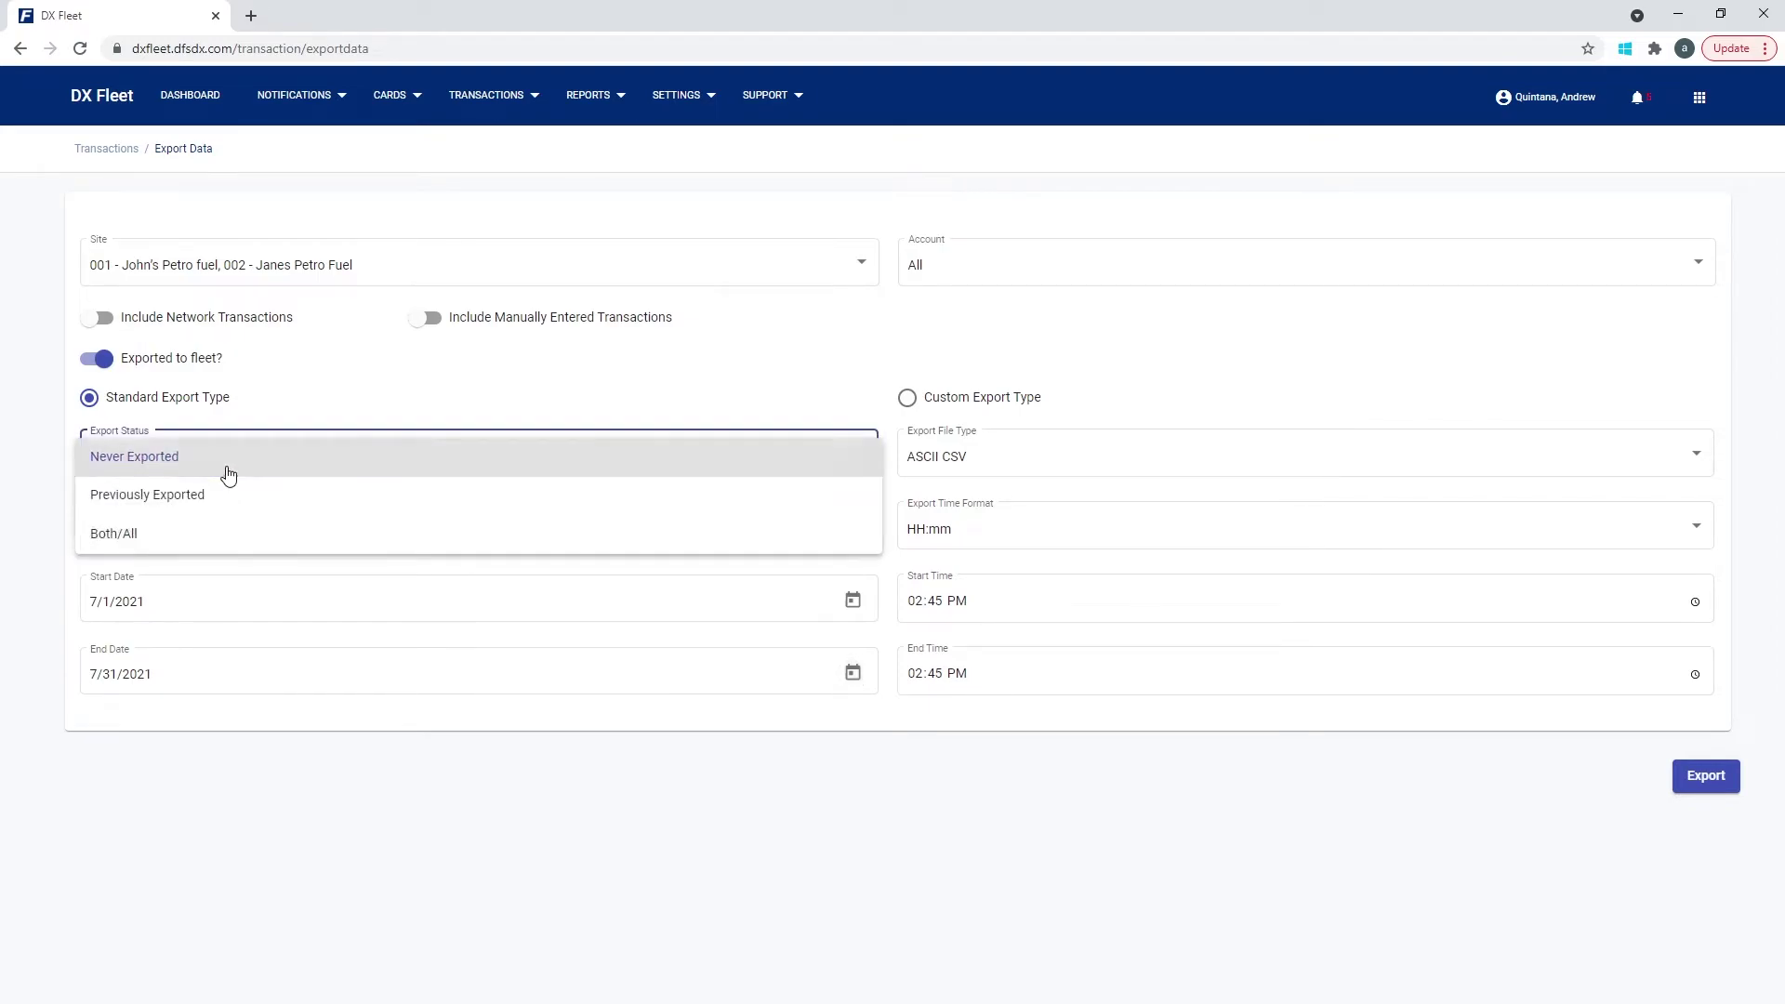
left_click(136, 546)
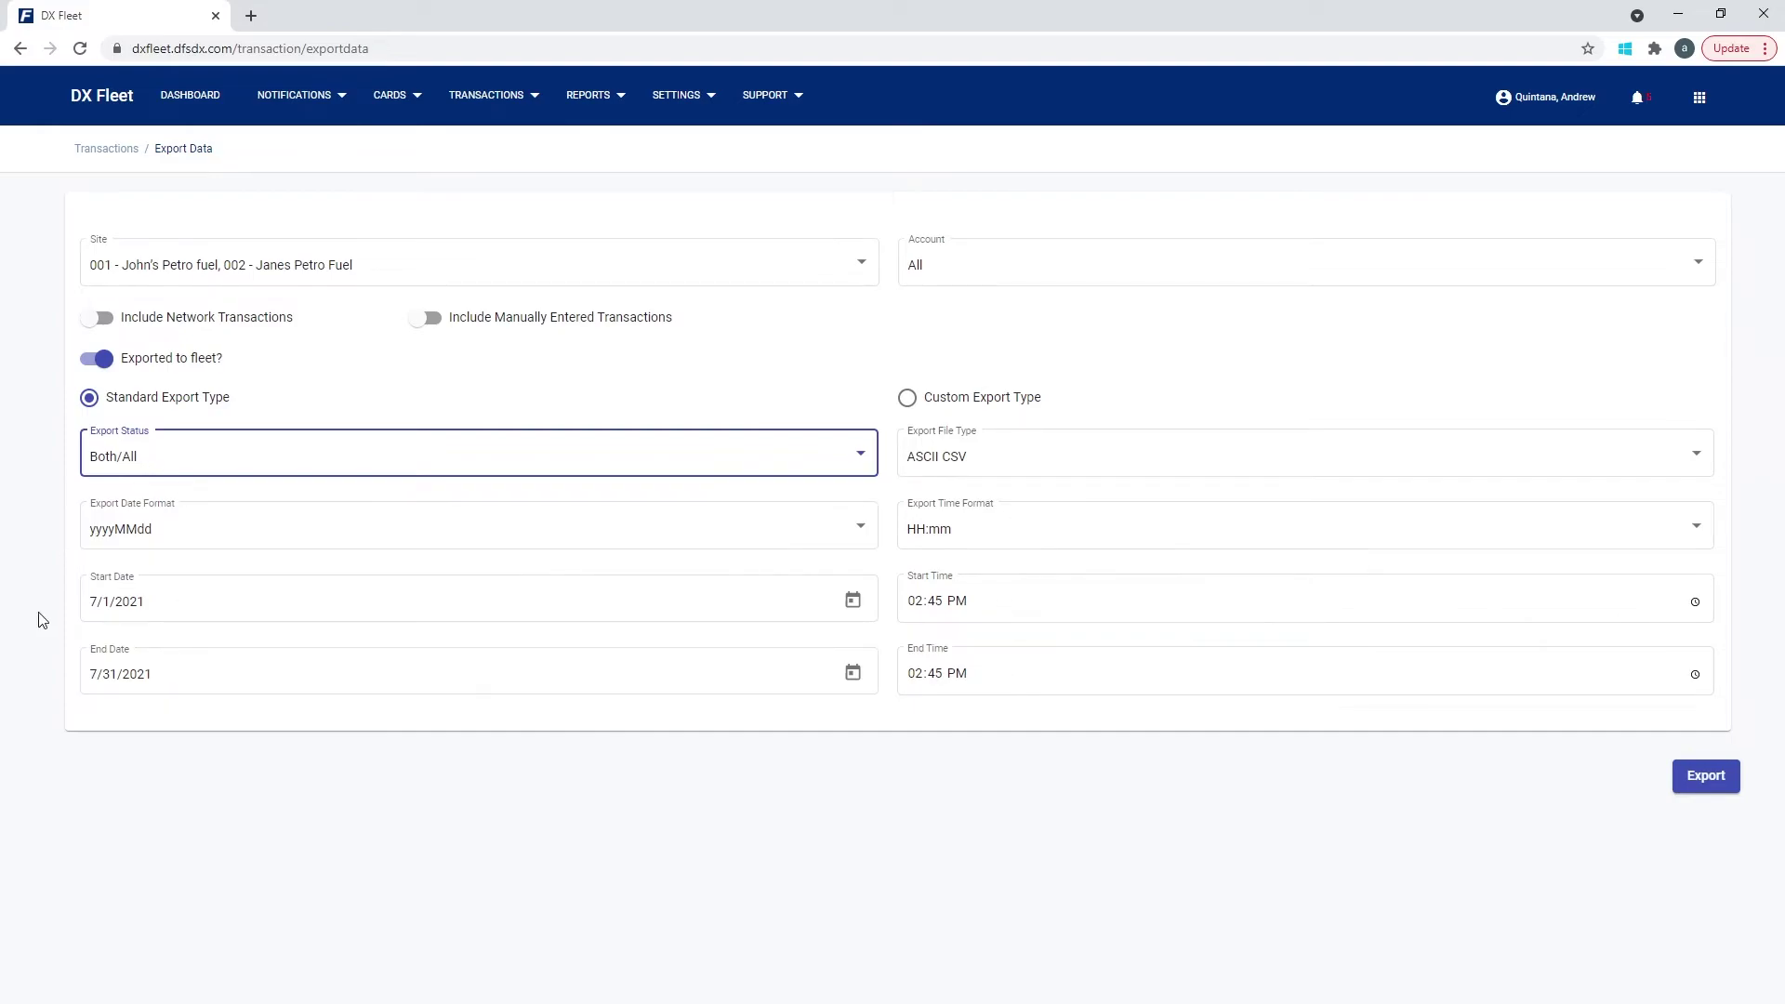
left_click(97, 362)
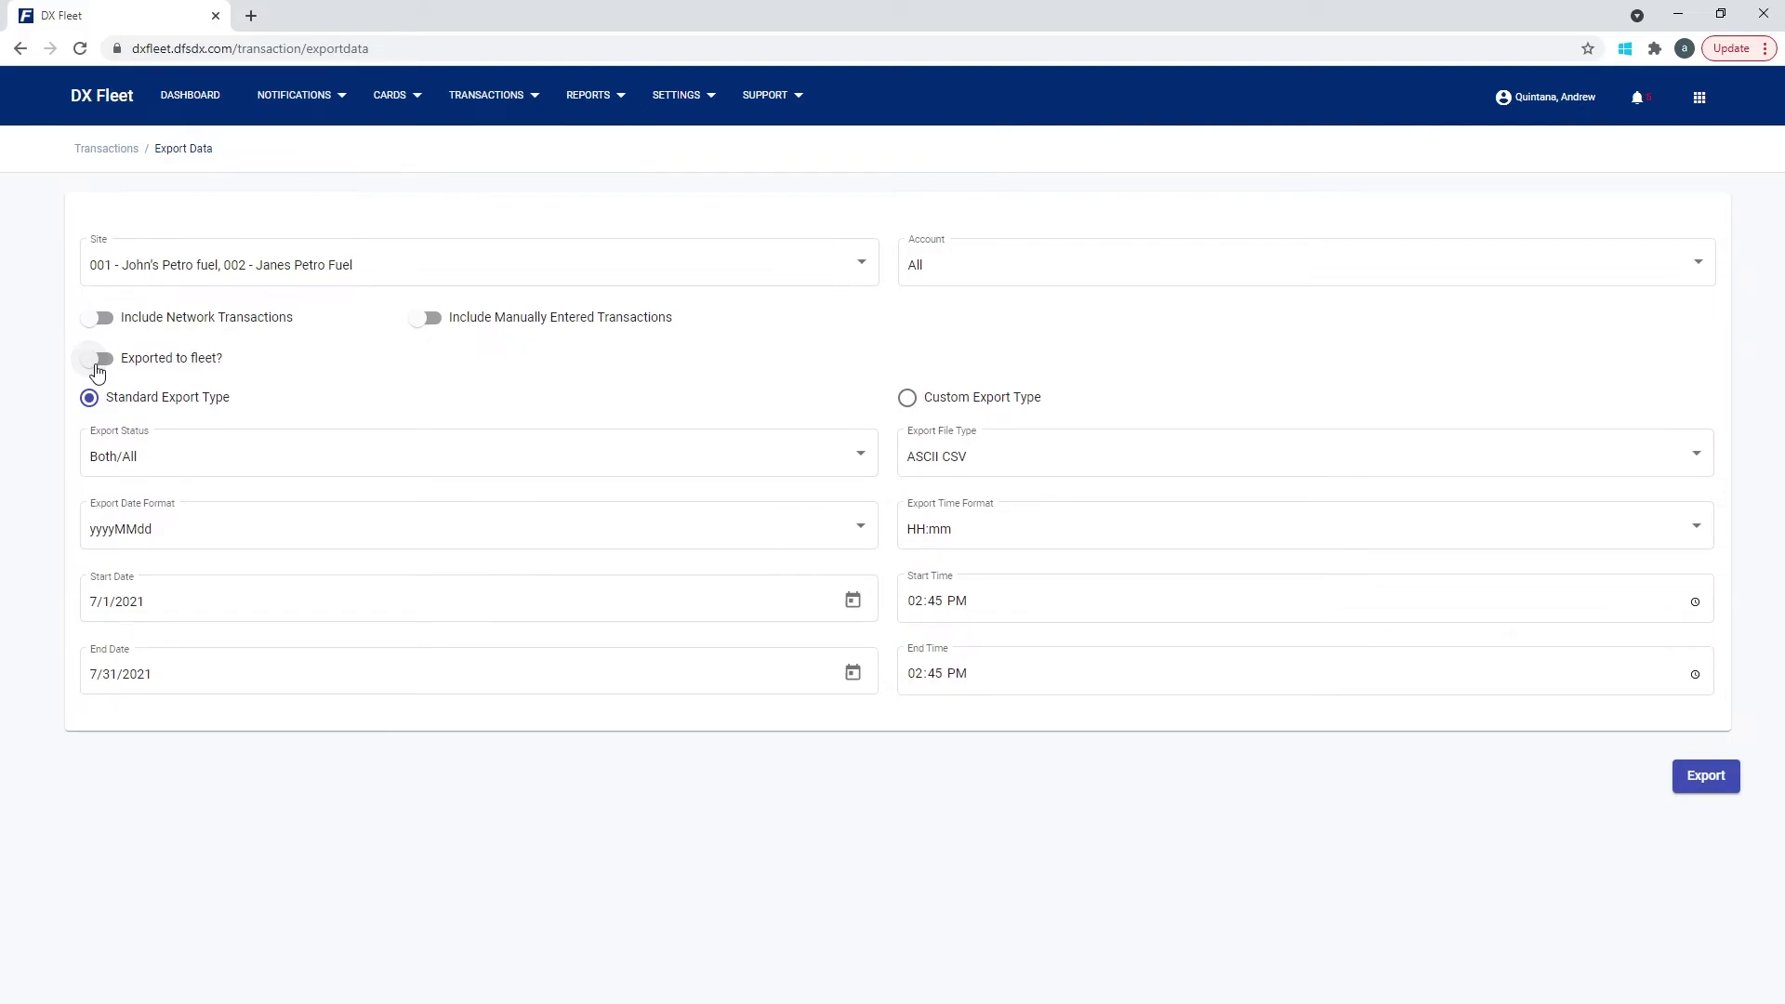
left_click(97, 367)
left_click(143, 459)
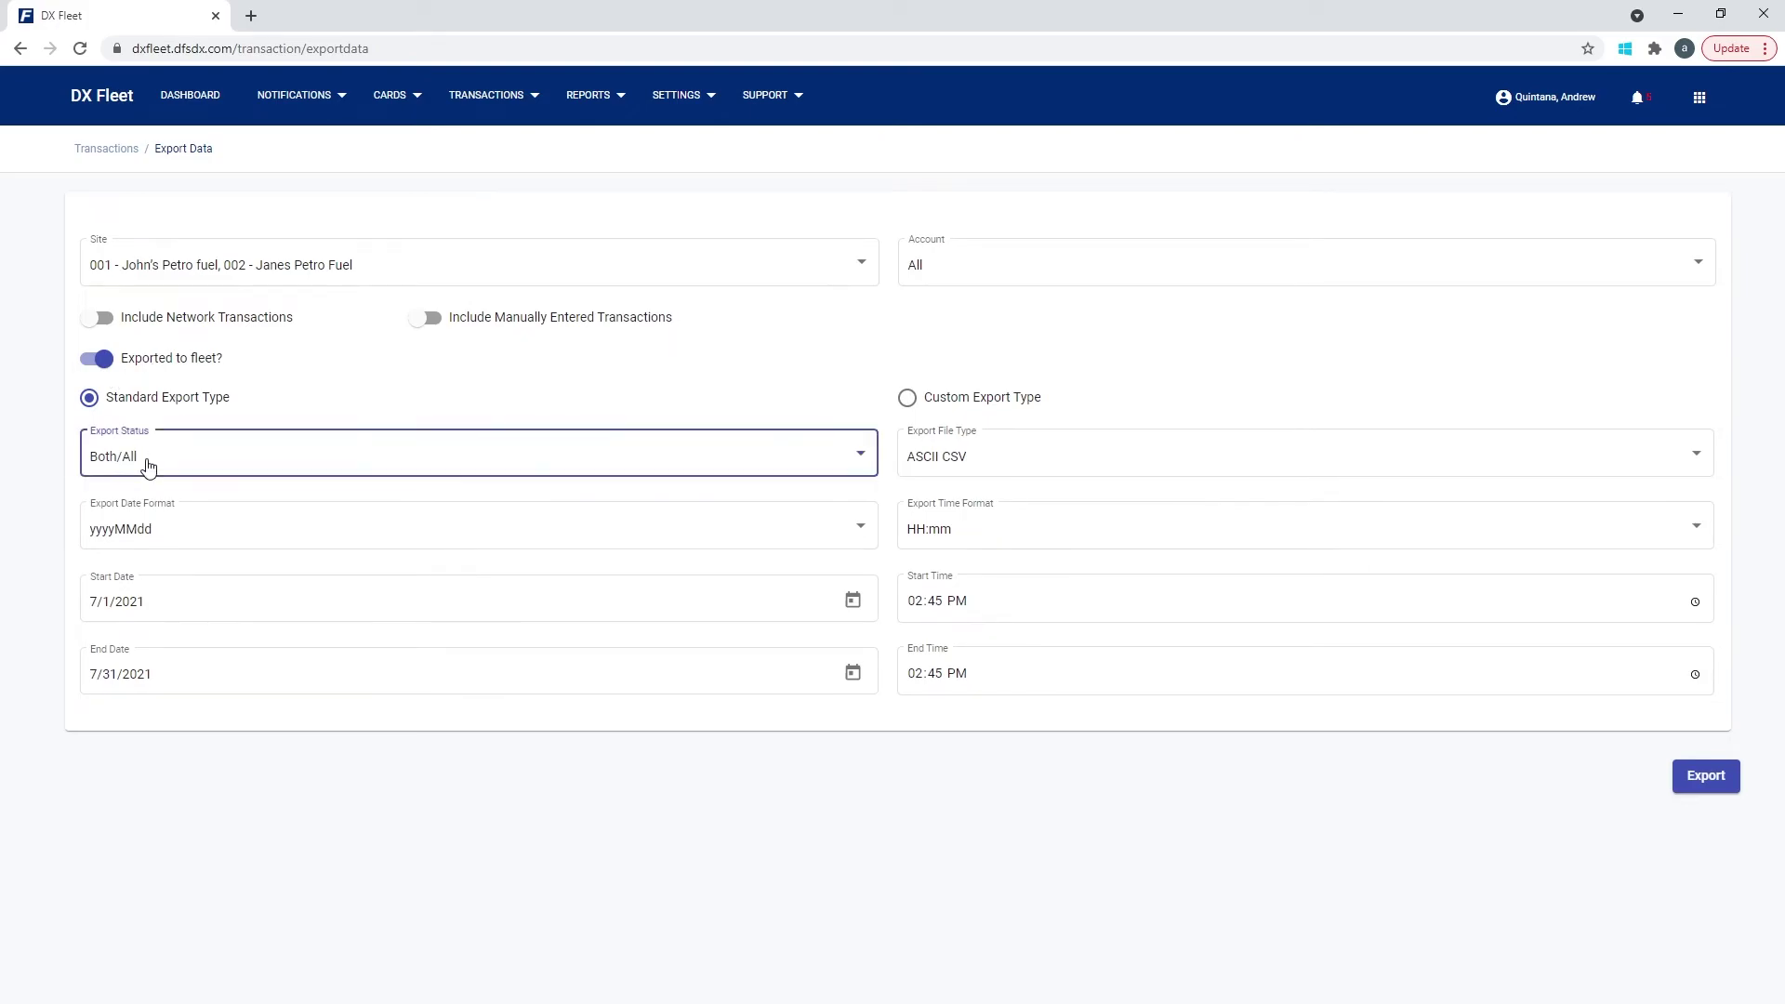
left_click(147, 393)
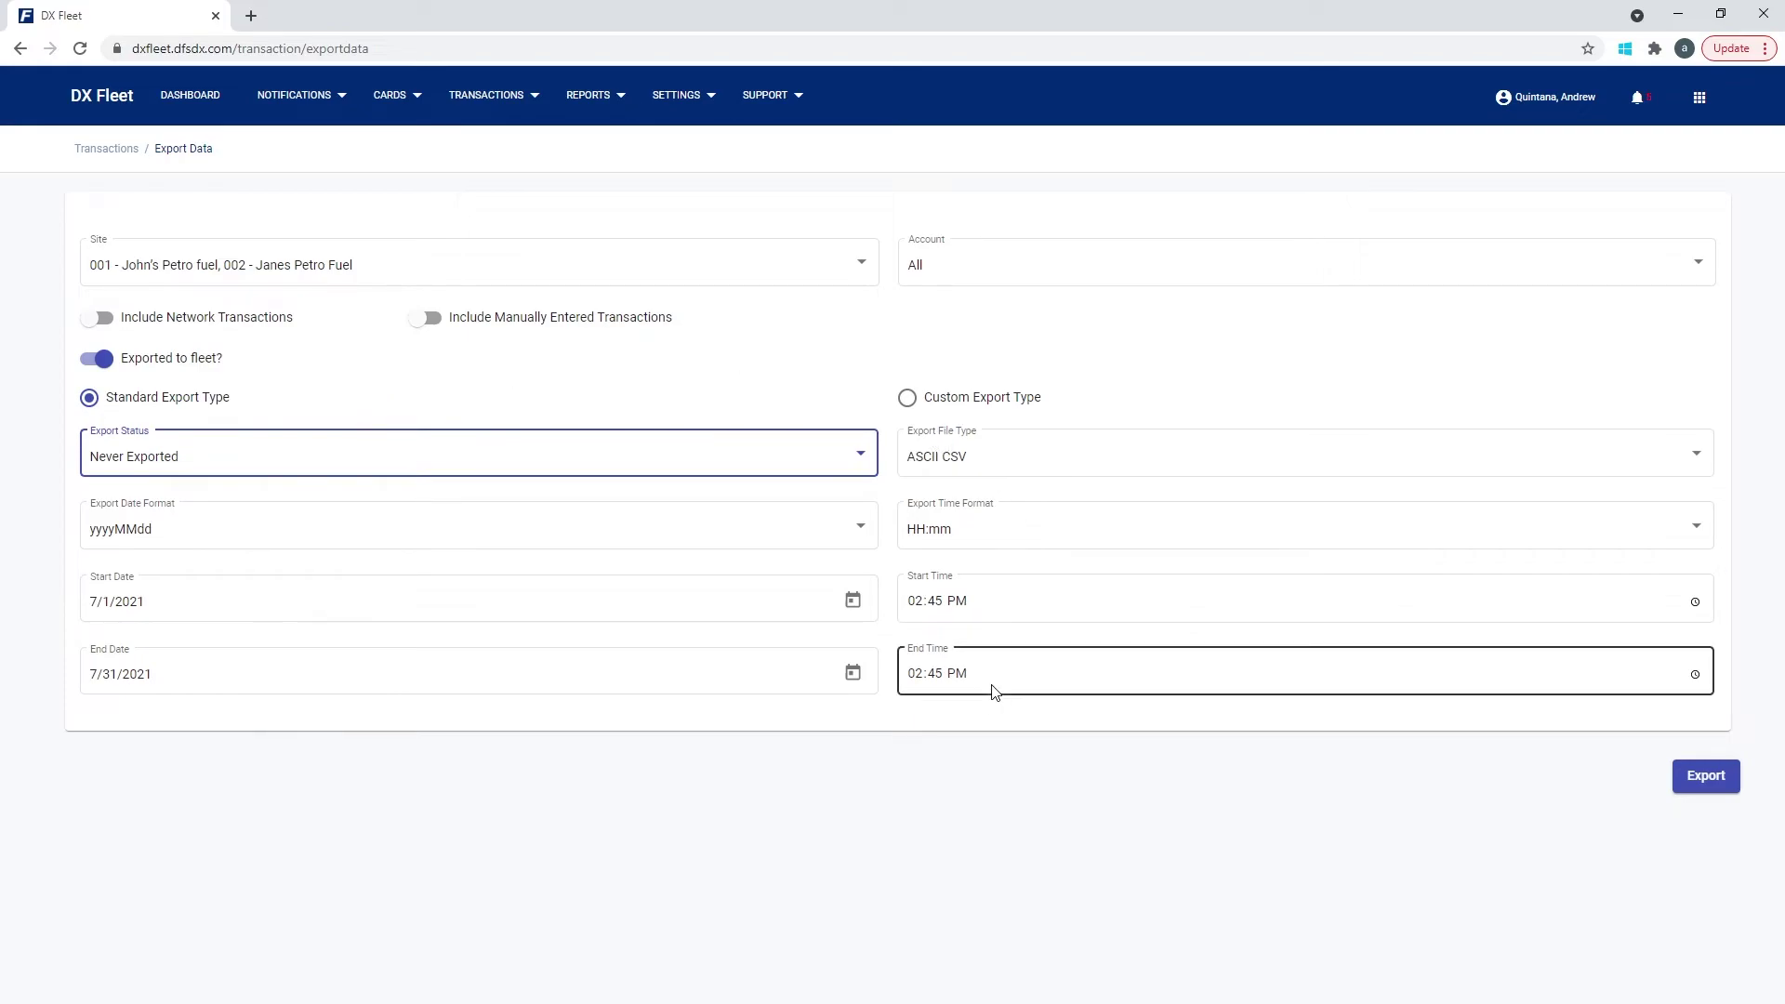
Enter 12:00 AM as the start time and 11:59 PM as the end time
left_click(917, 601)
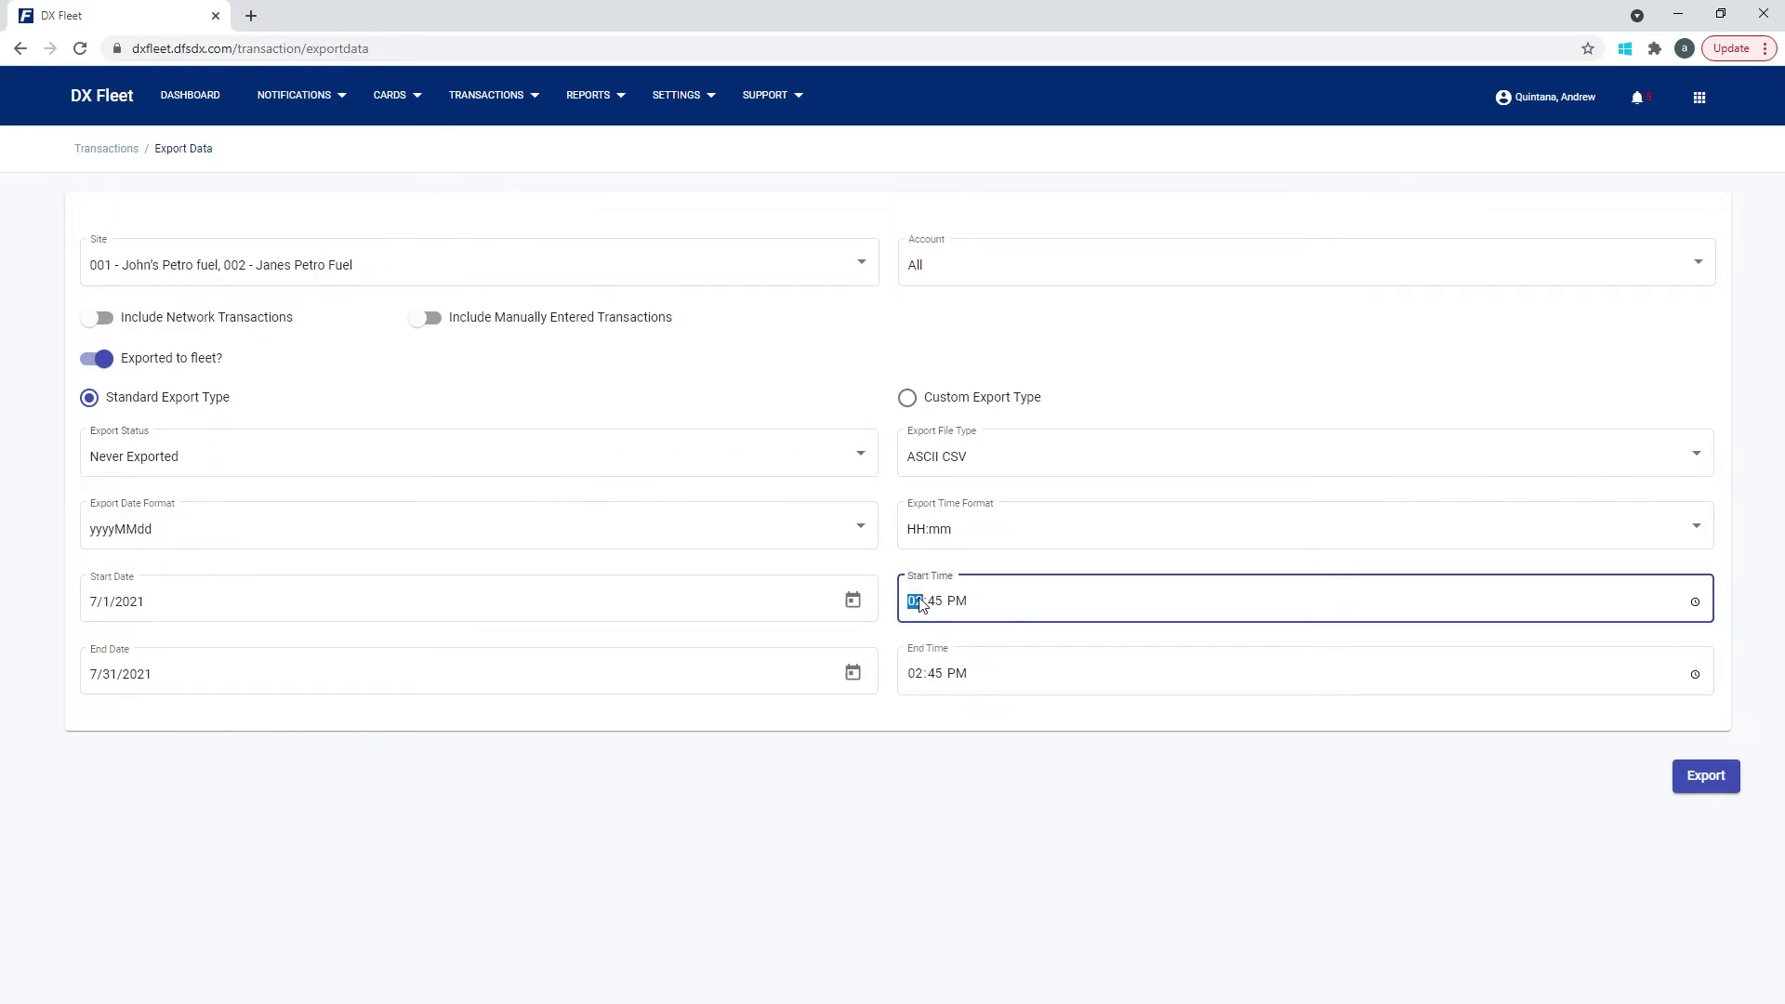
type("12:00")
left_click(917, 674)
type("11:")
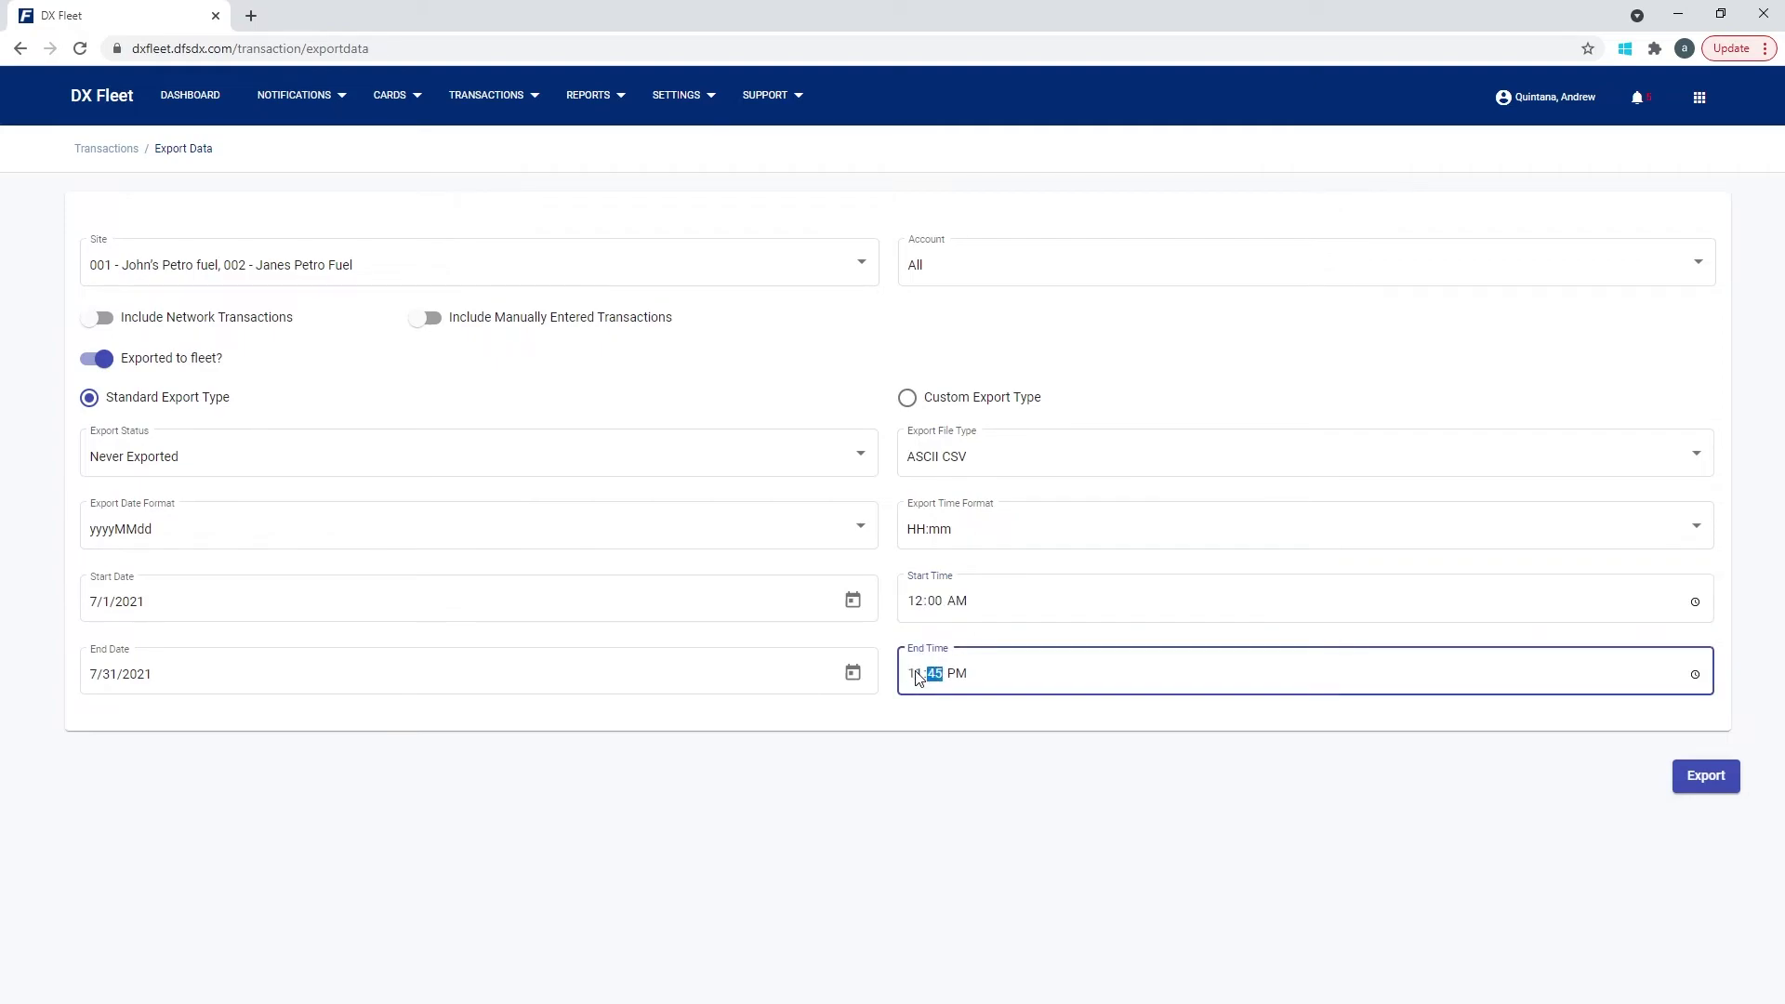
type("59")
left_click(1164, 816)
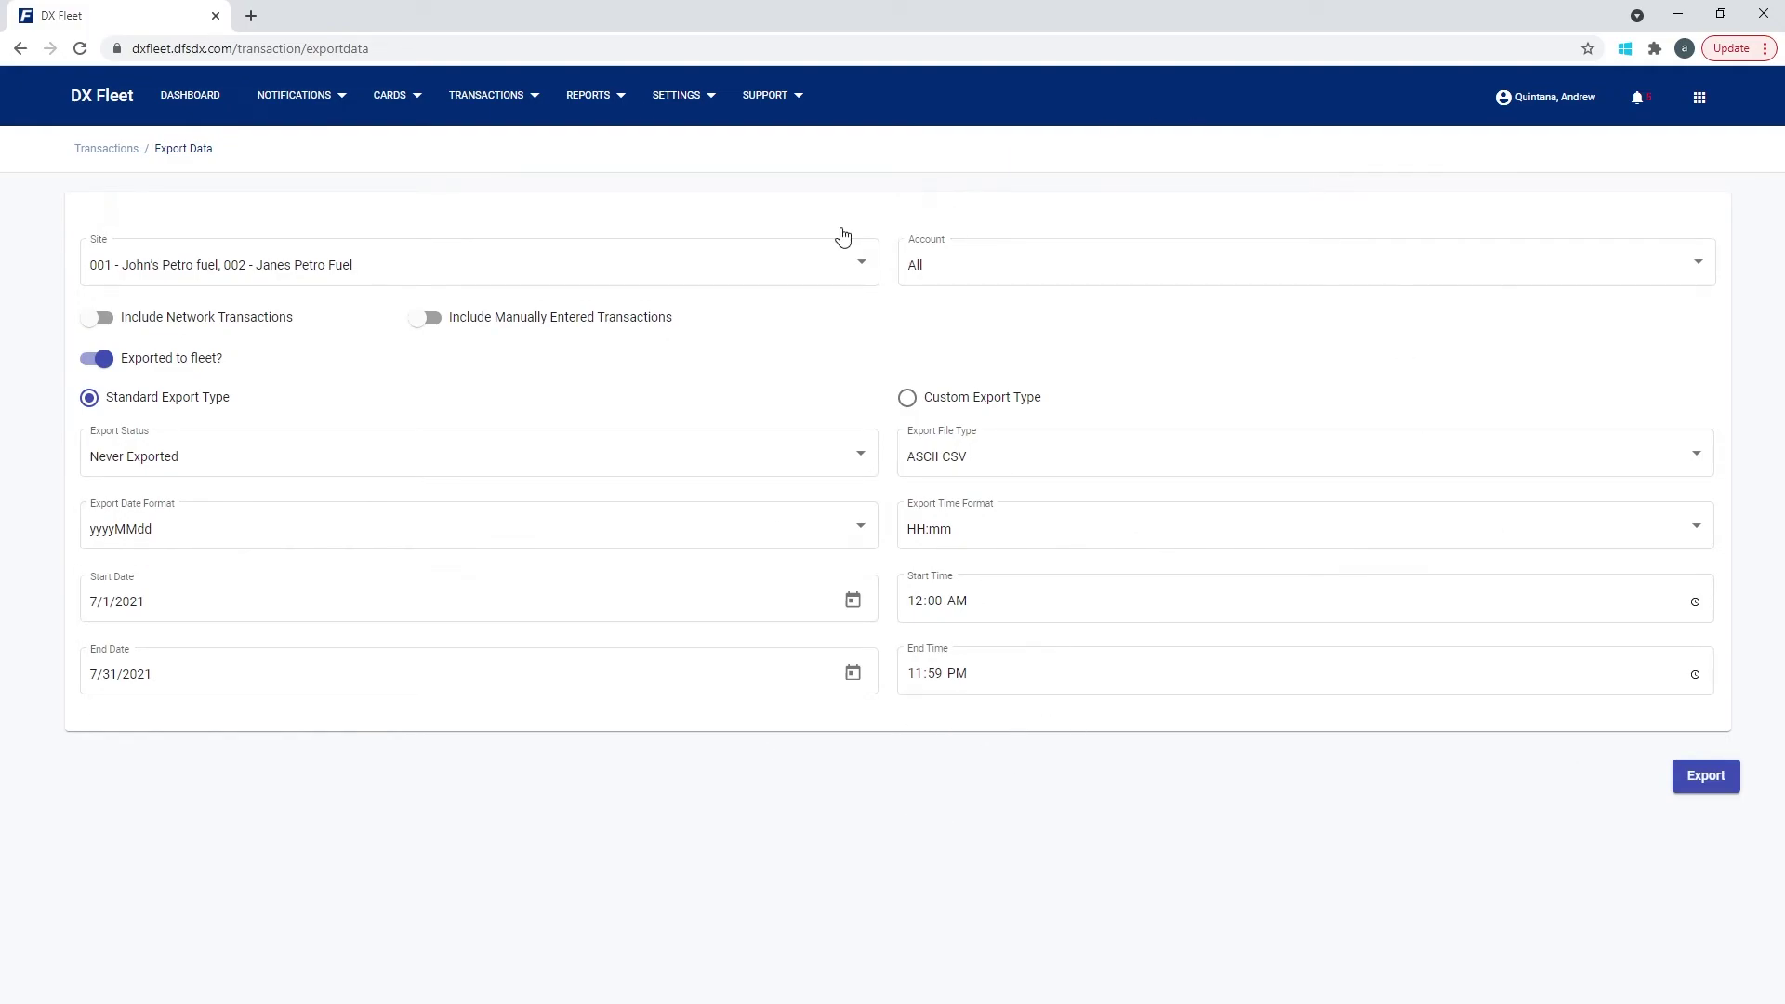
Open the REPORTS menu to look over its pages, then close it
left_click(600, 101)
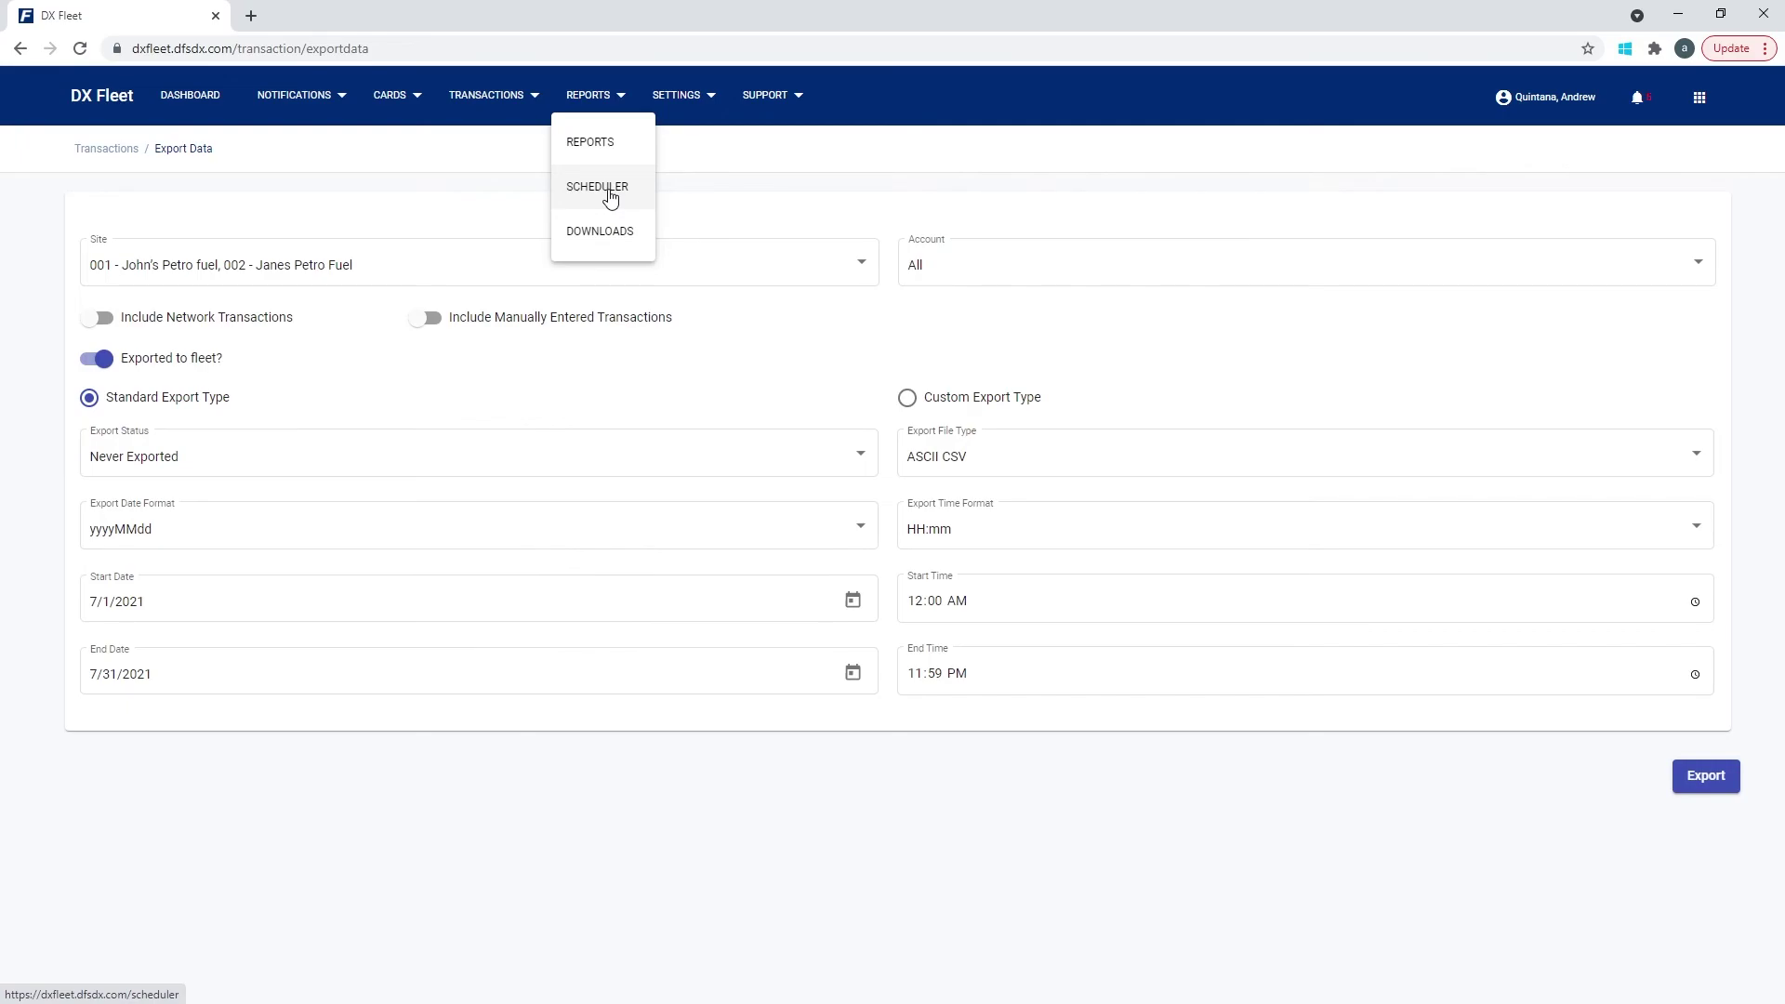
left_click(667, 776)
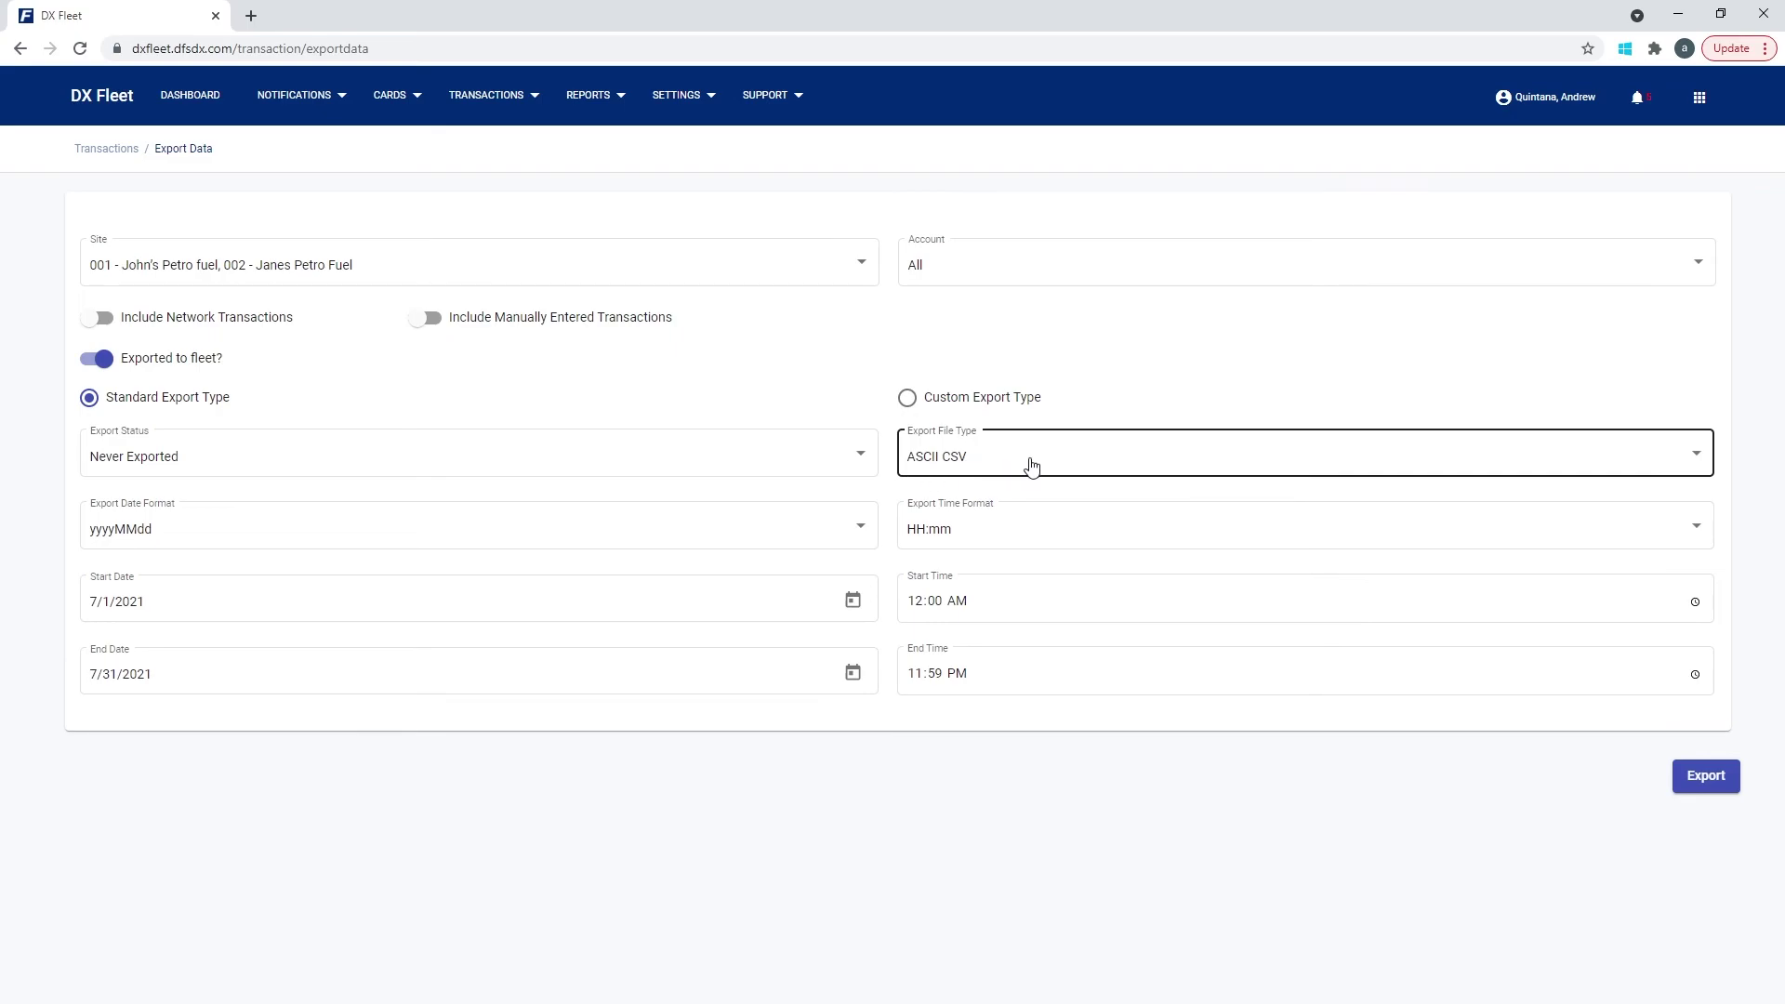
Select the Custom Export Type option and open the TRANSACTIONS menu
left_click(908, 402)
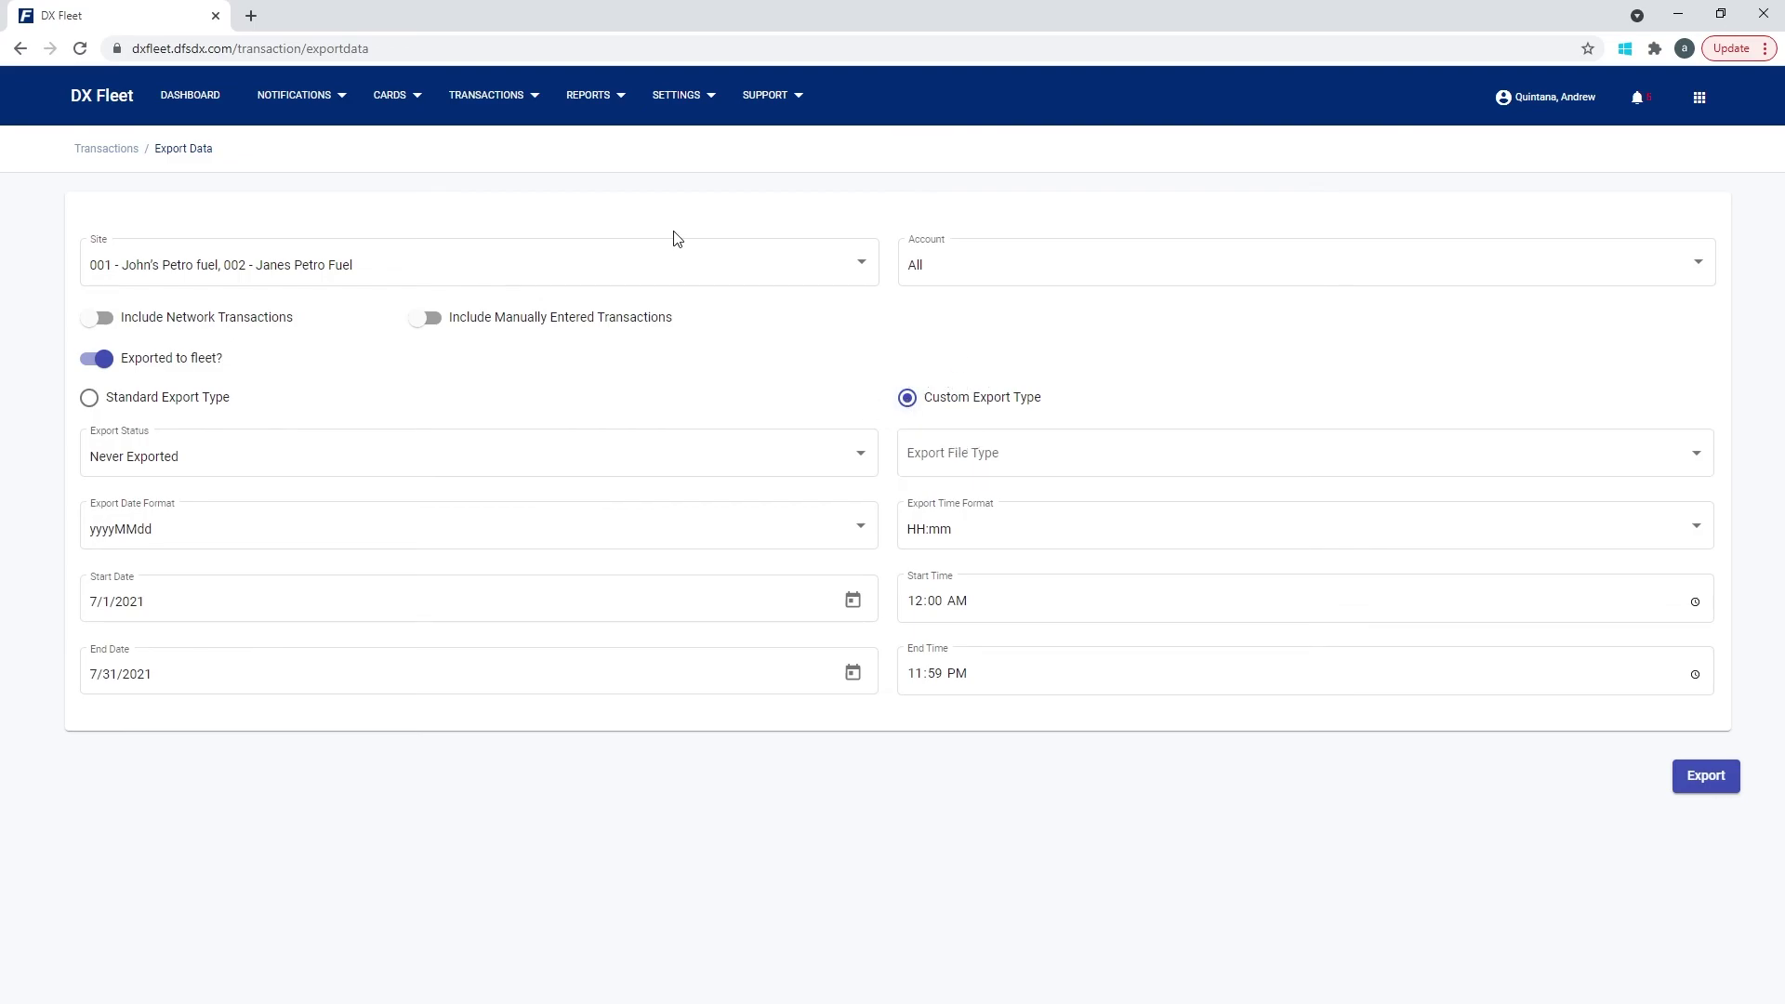
left_click(479, 96)
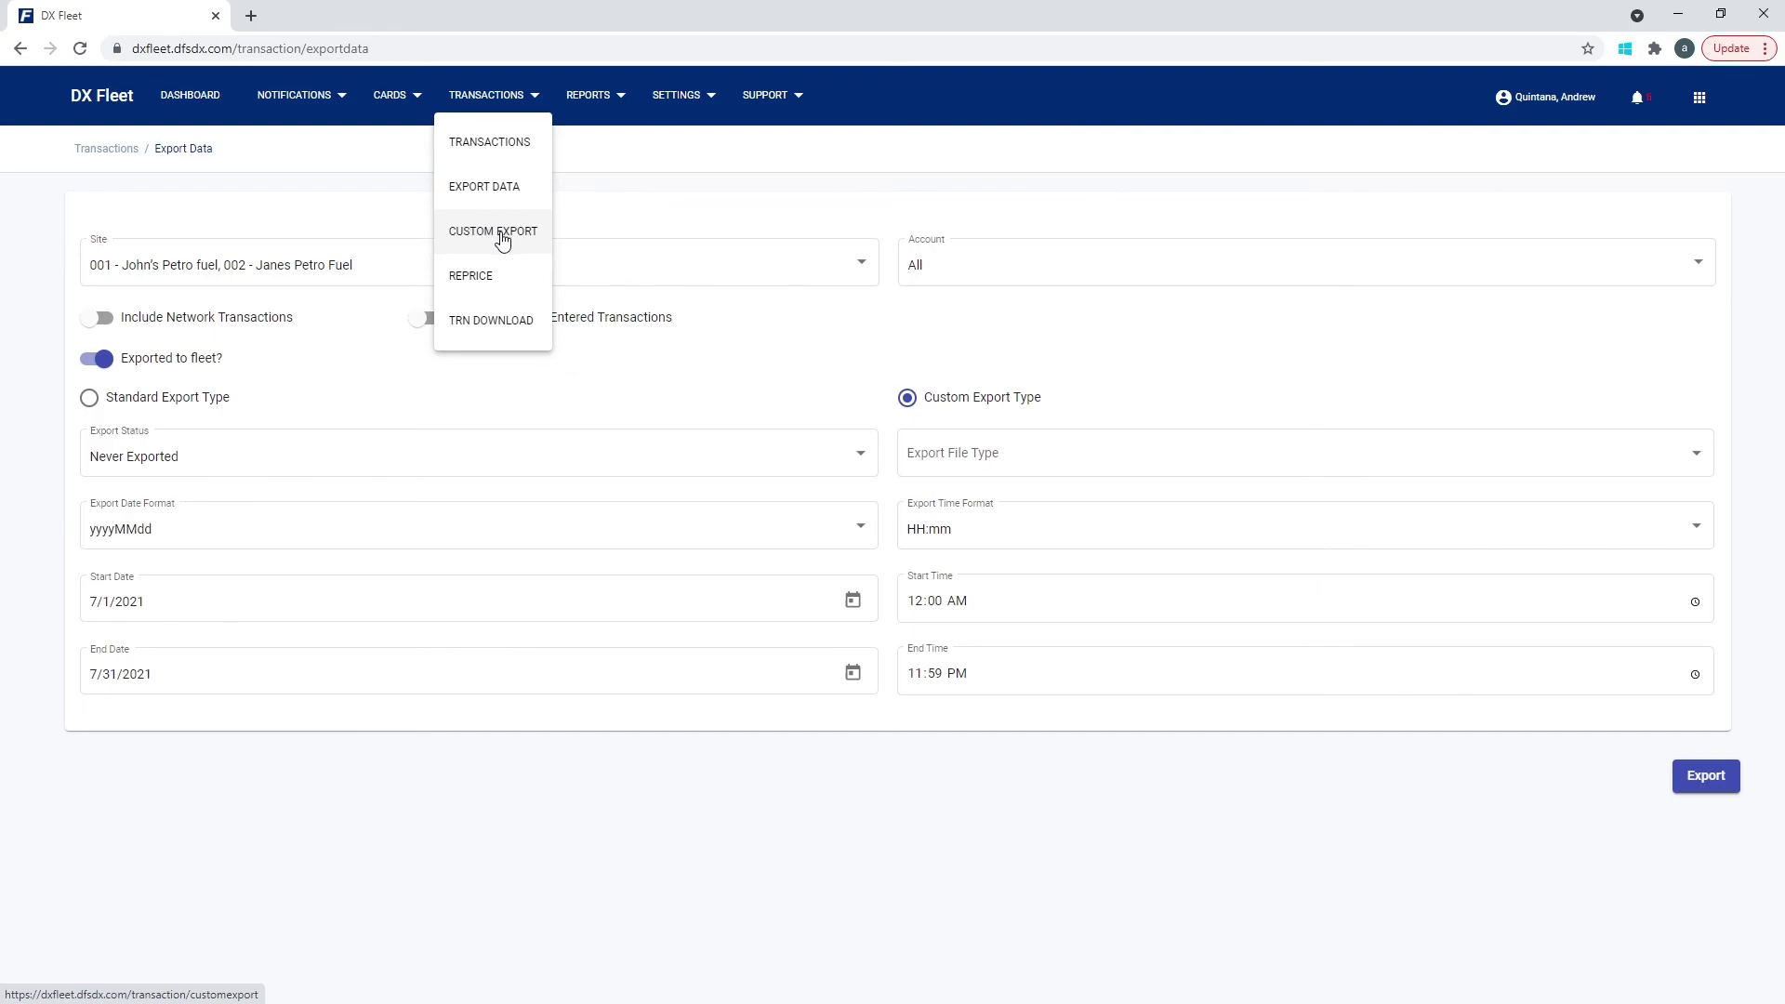
Go to Custom Export, add a new template, and preview File Format choices without picking one
left_click(502, 240)
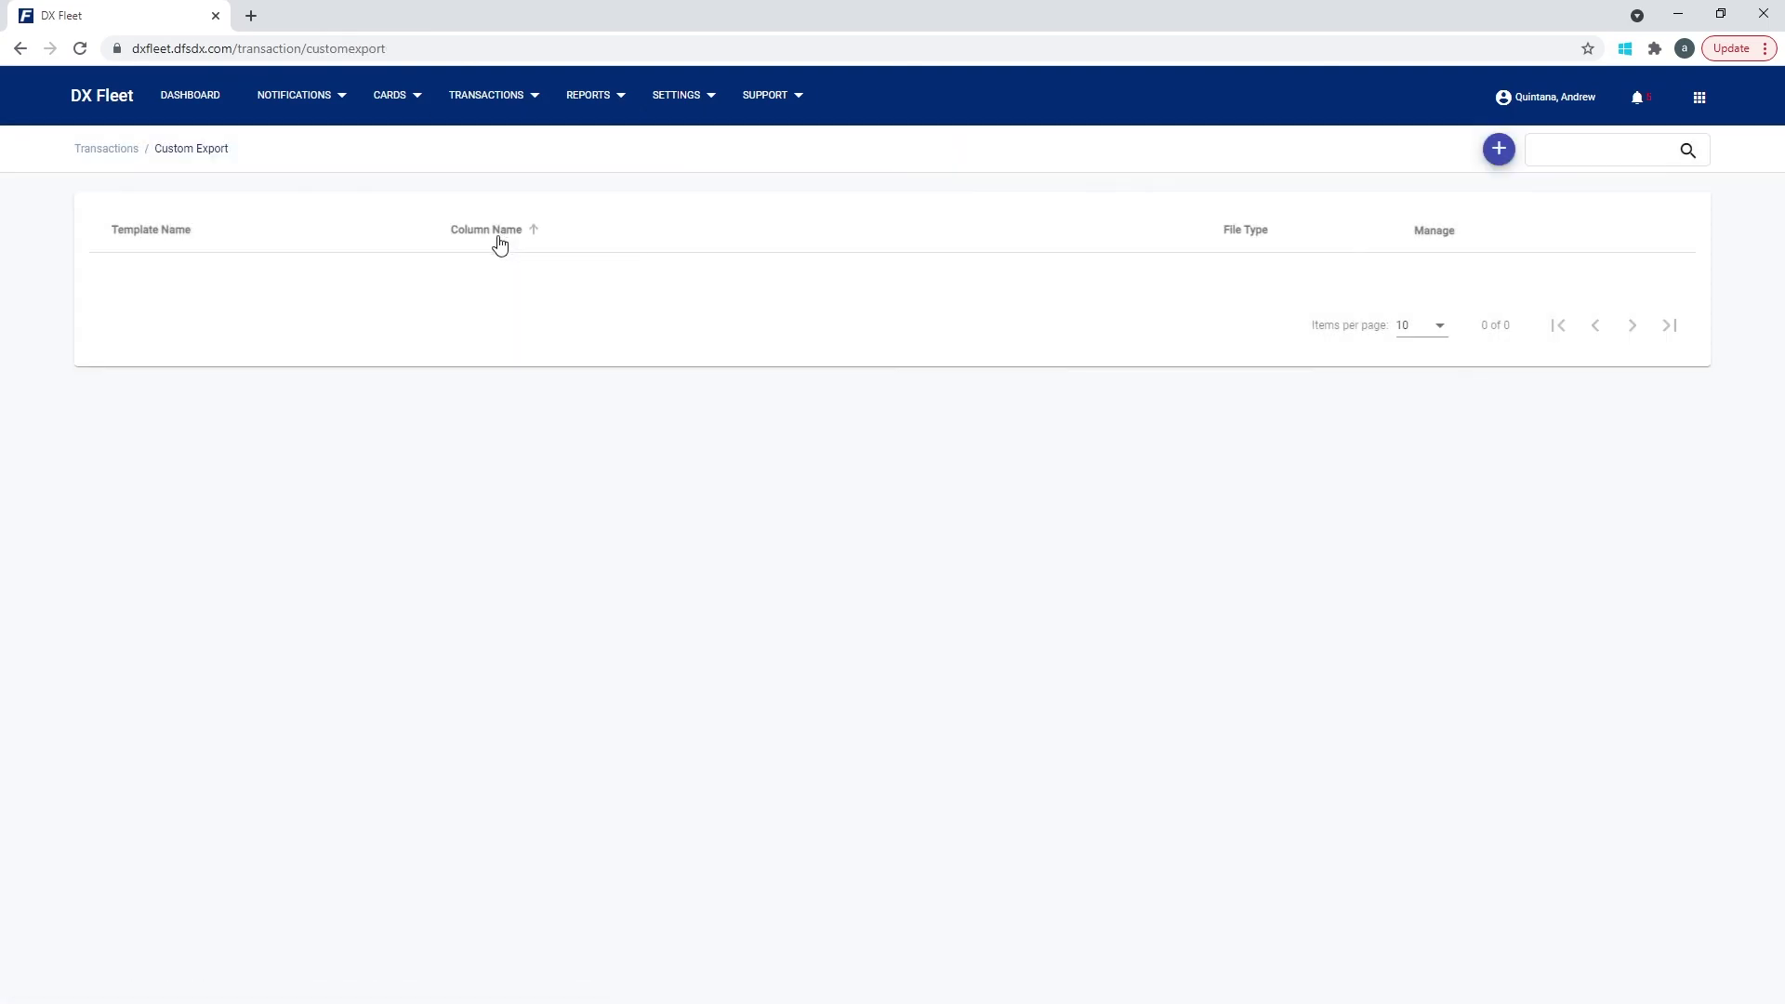
left_click(1498, 150)
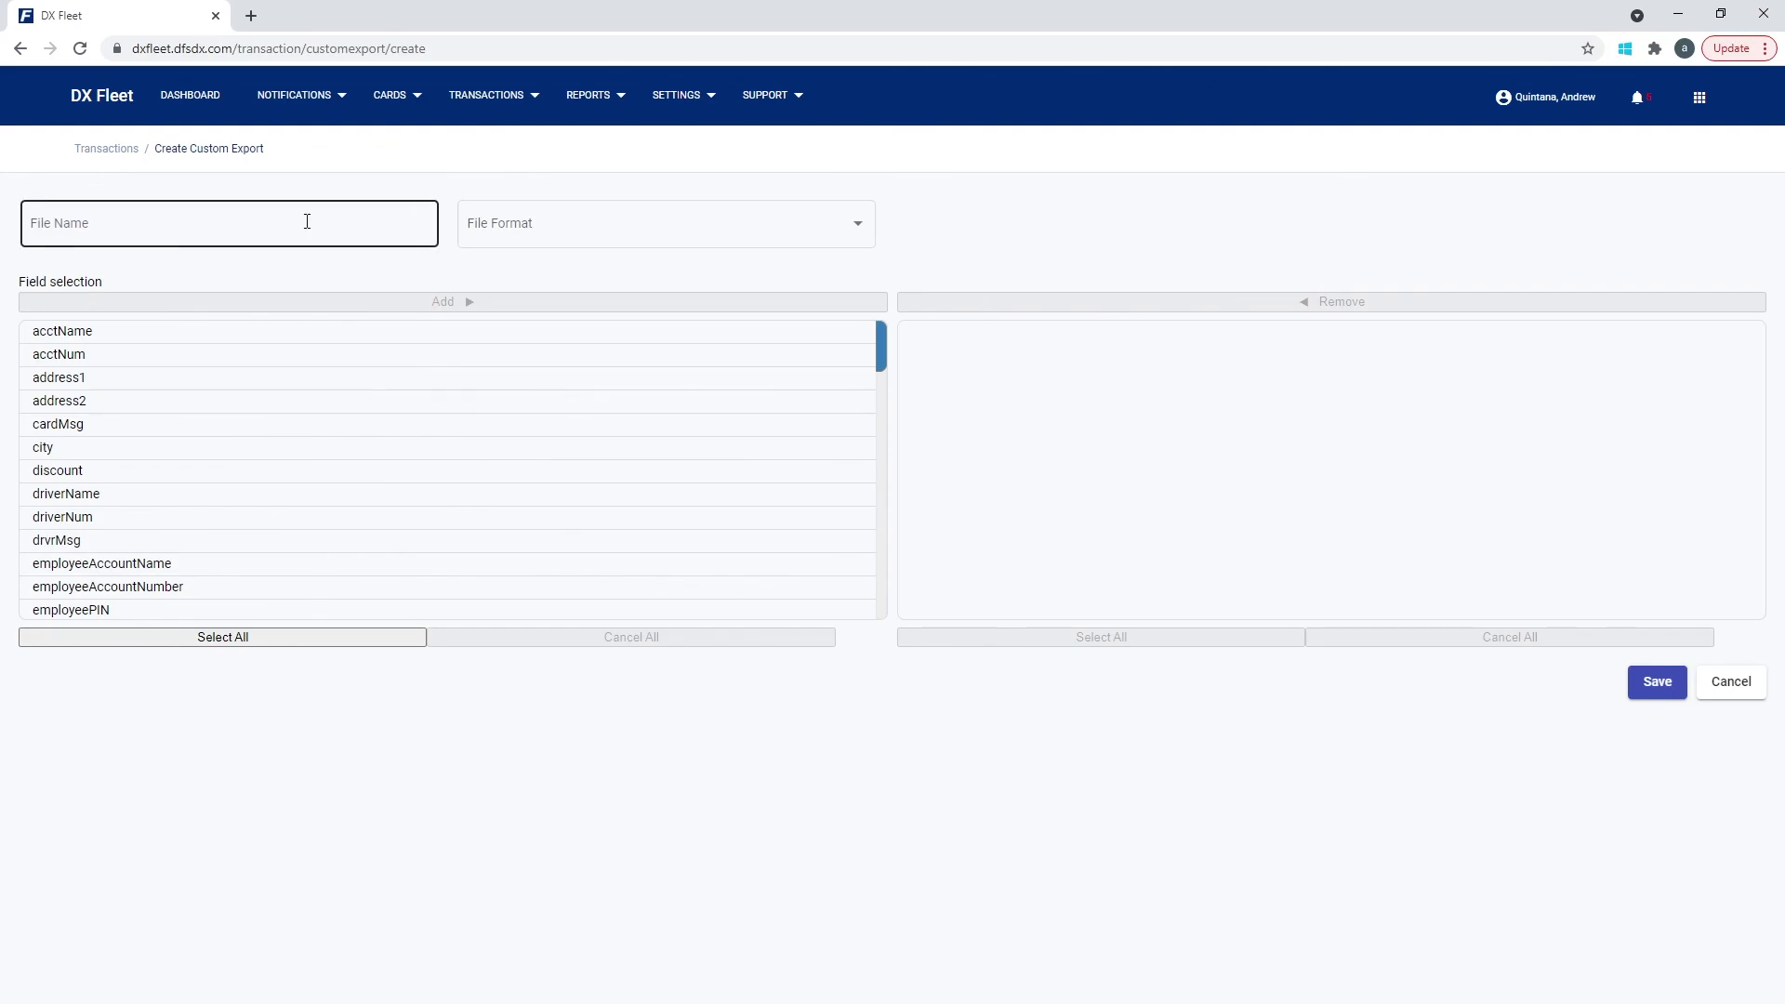
left_click(493, 230)
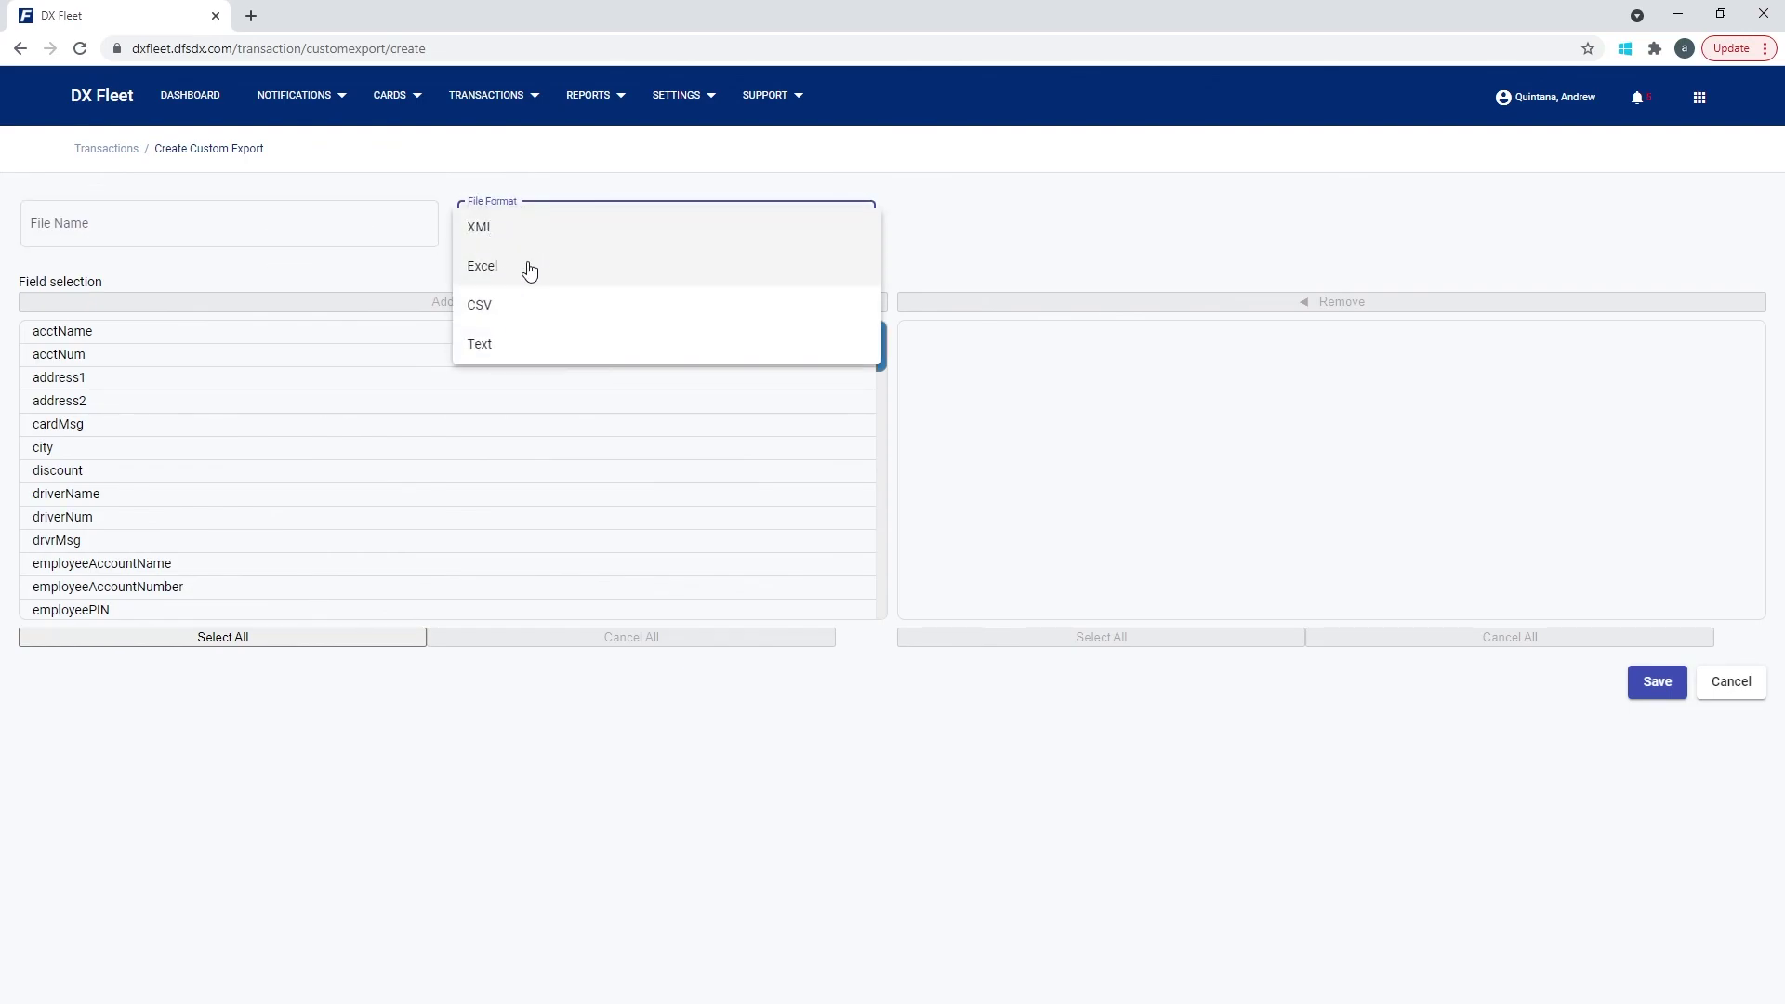
left_click(945, 239)
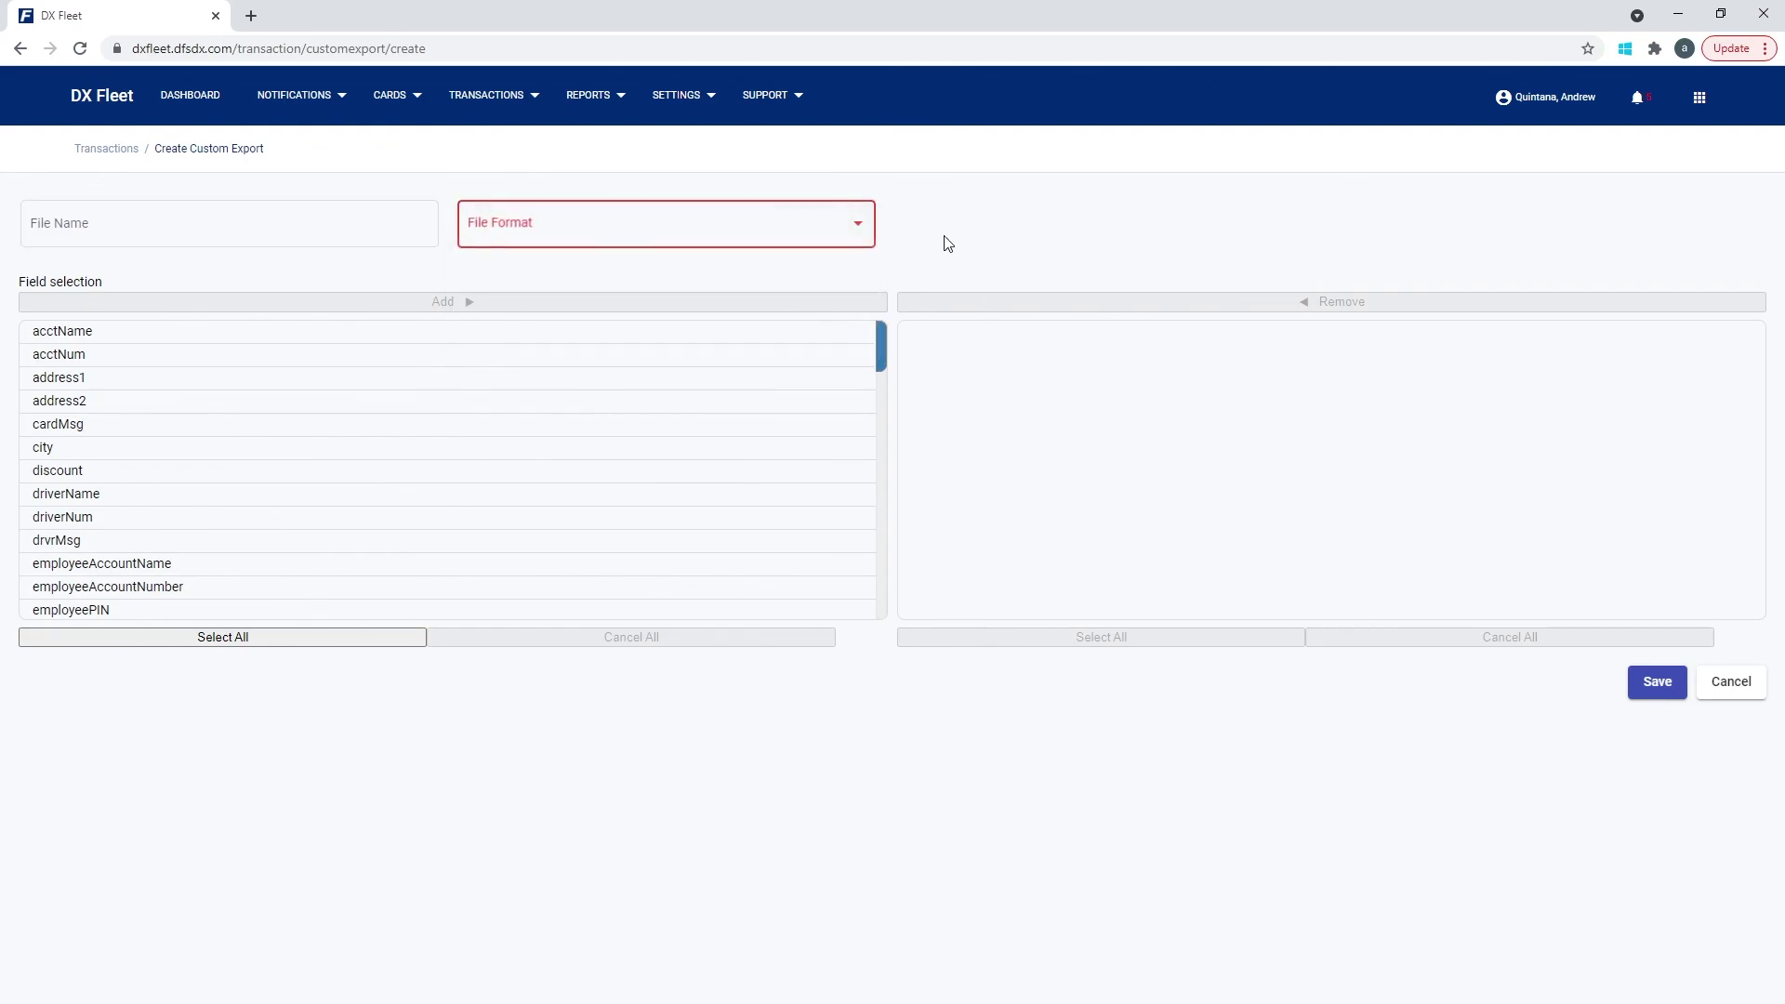